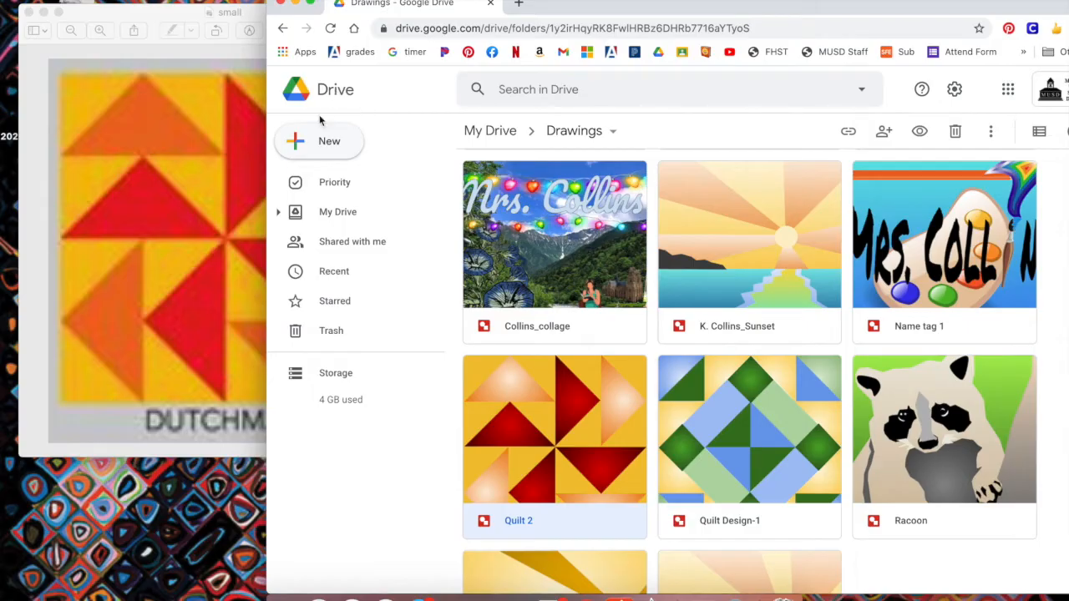
Step: Create a new Google Drawings file in the Drawings folder
click(317, 139)
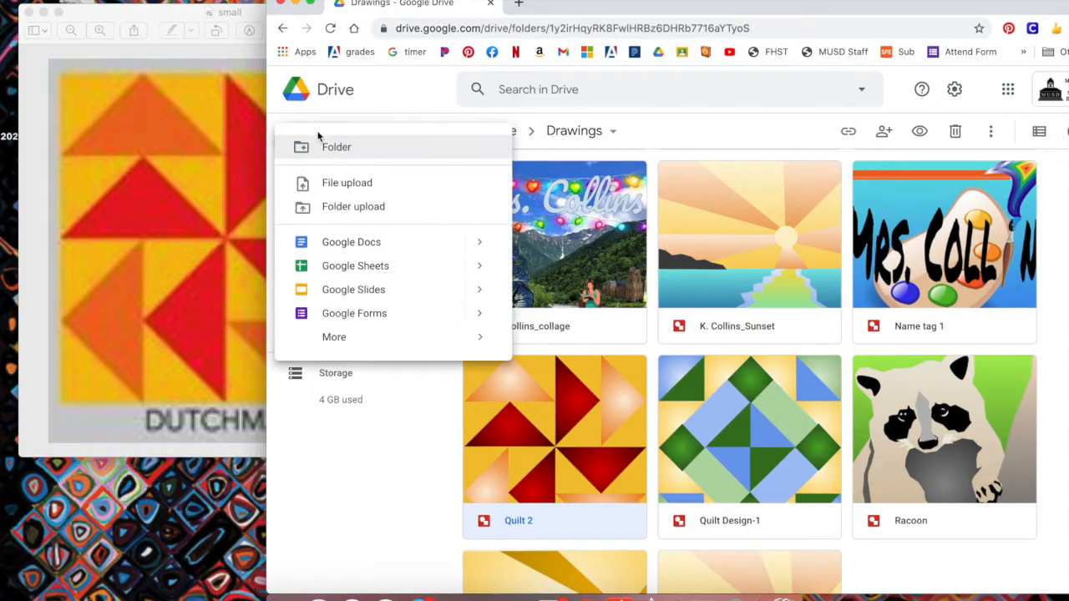
mouse_move(326, 337)
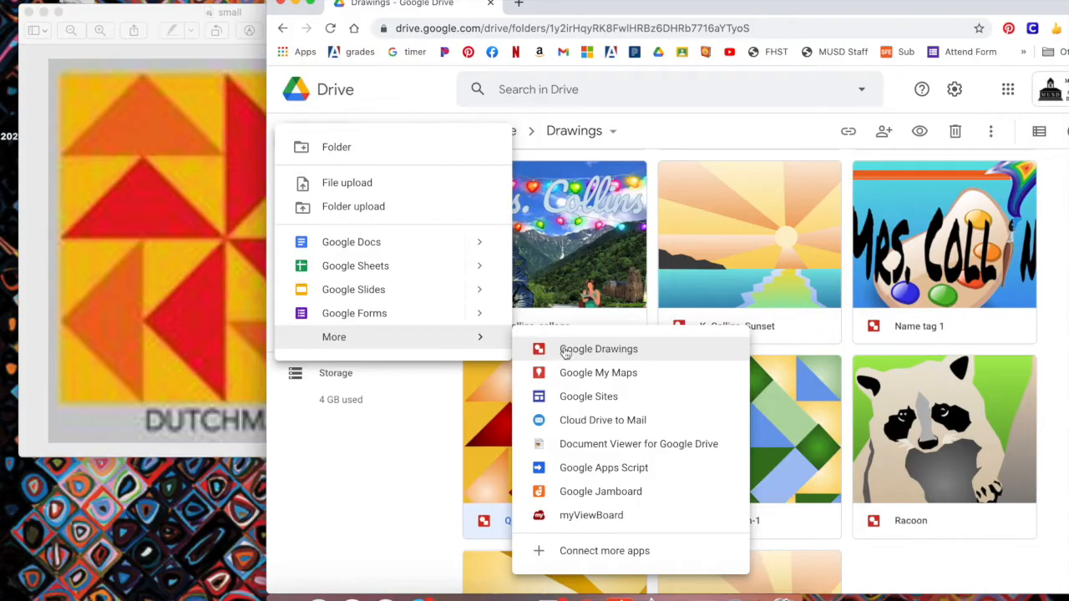
click(600, 349)
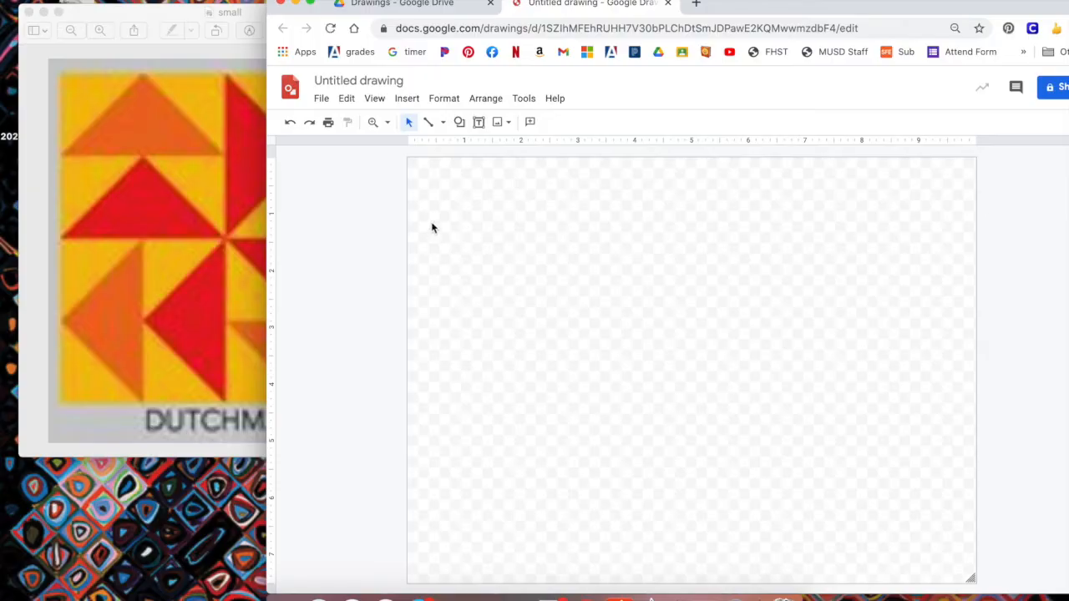
Step: Set the drawing's page size to a custom 6 × 6 inches
click(322, 99)
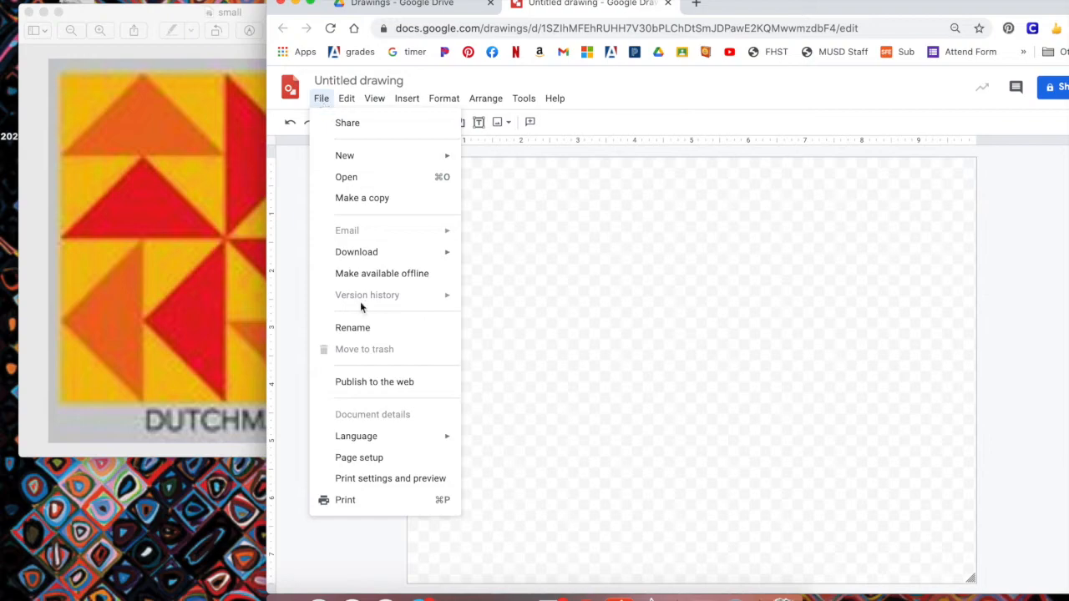
click(352, 461)
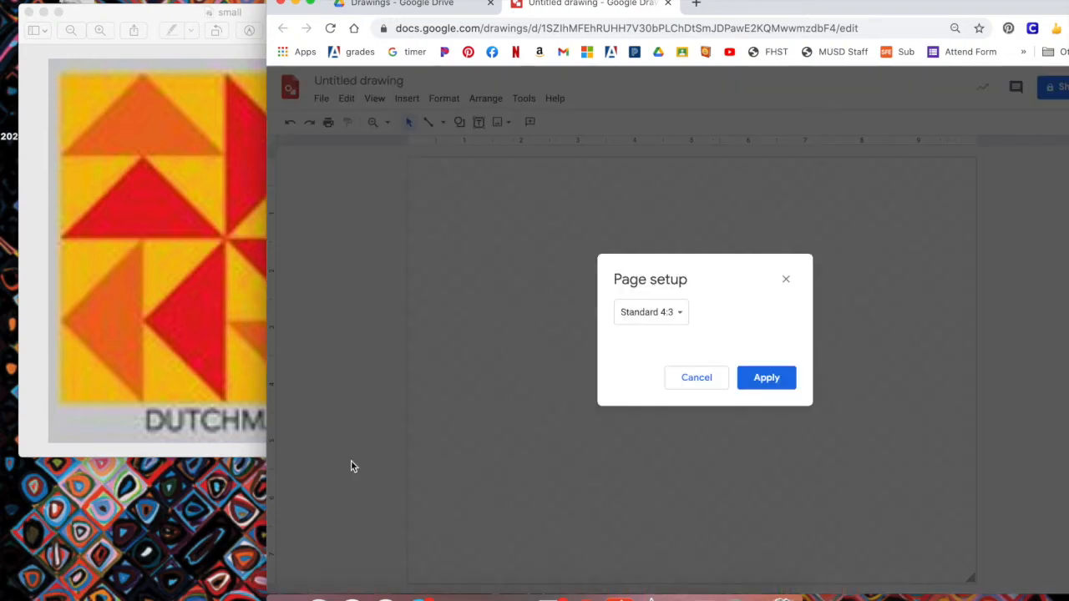
click(681, 314)
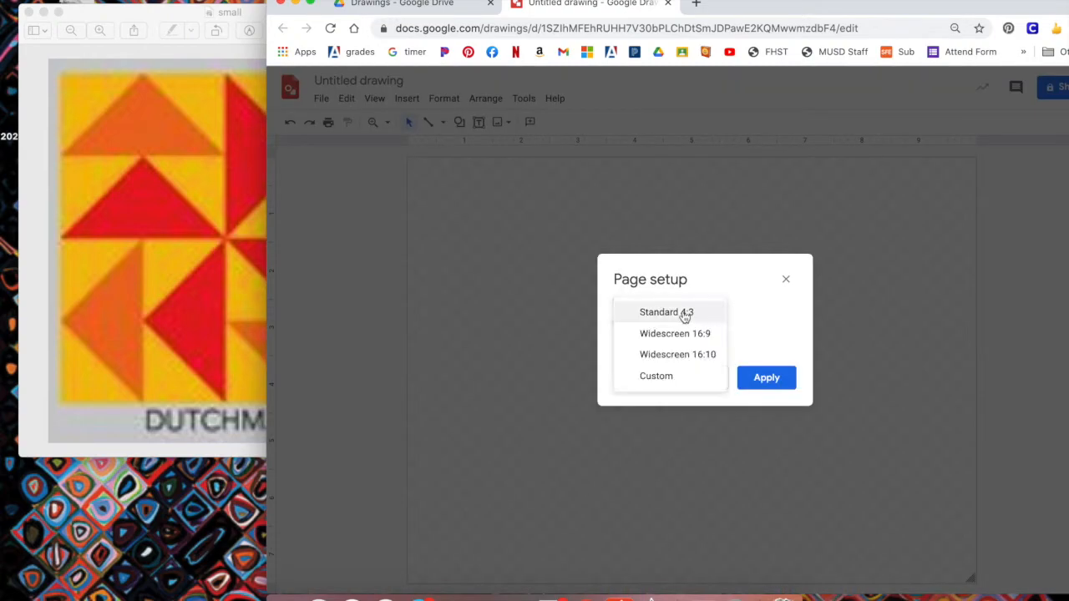
click(669, 380)
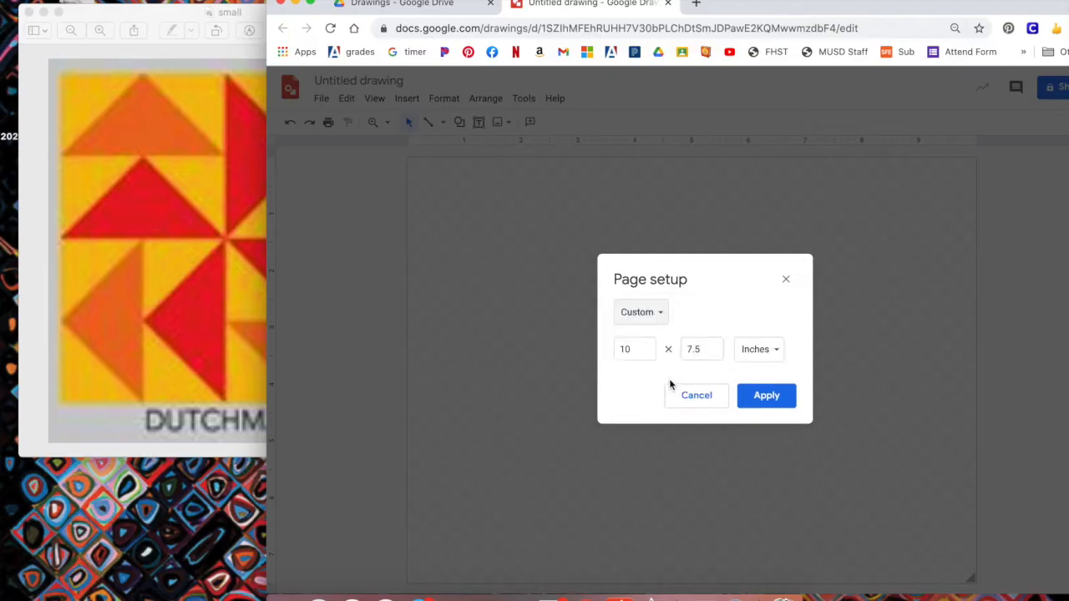
click(640, 350)
double_click(640, 349)
text(6)
click(705, 343)
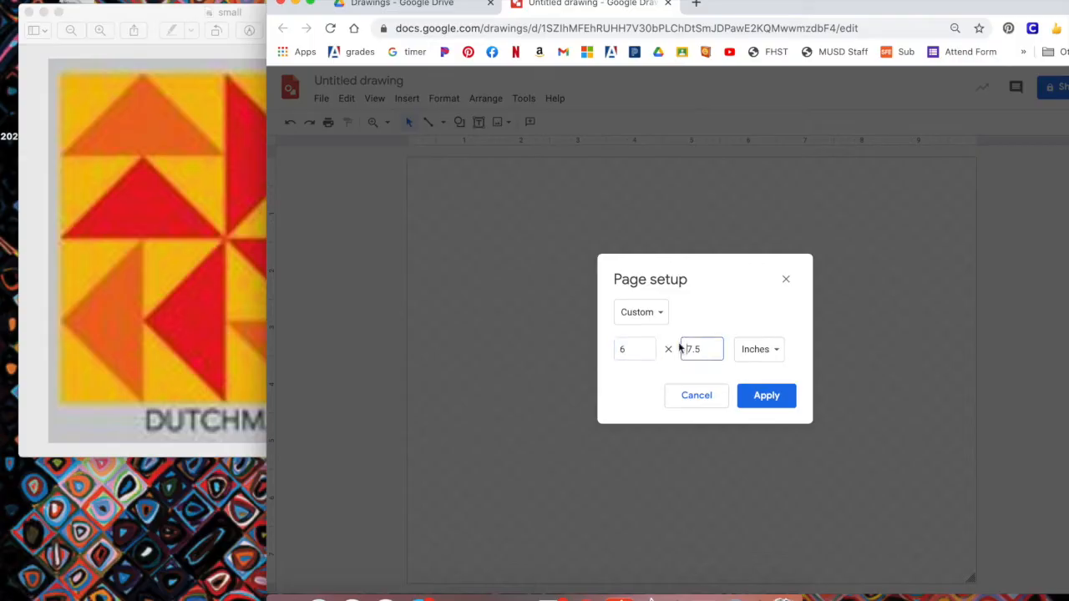
drag(706, 348, 670, 346)
text(6)
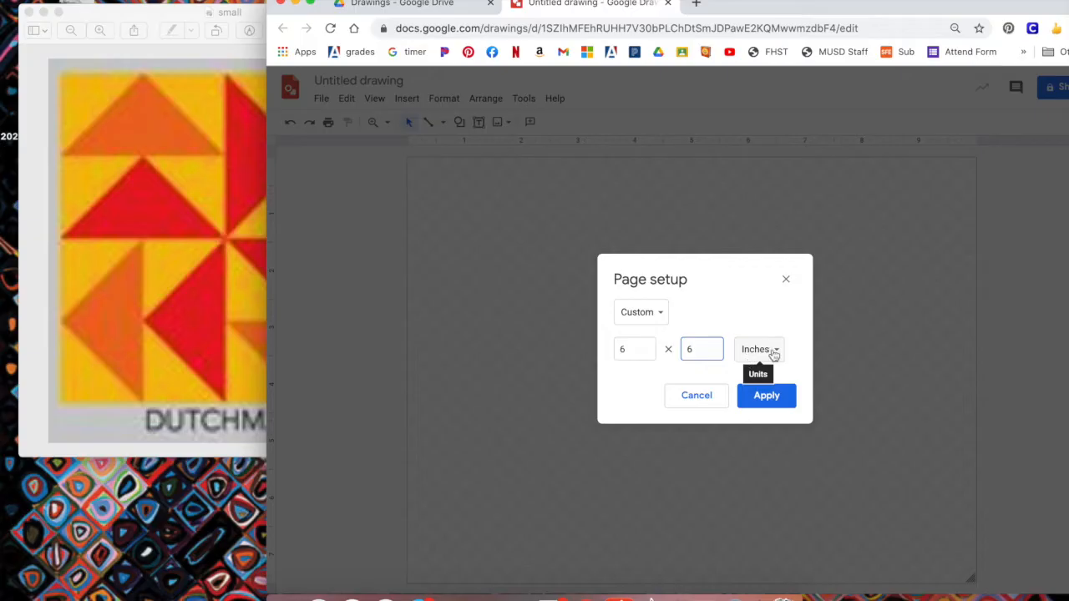
click(769, 396)
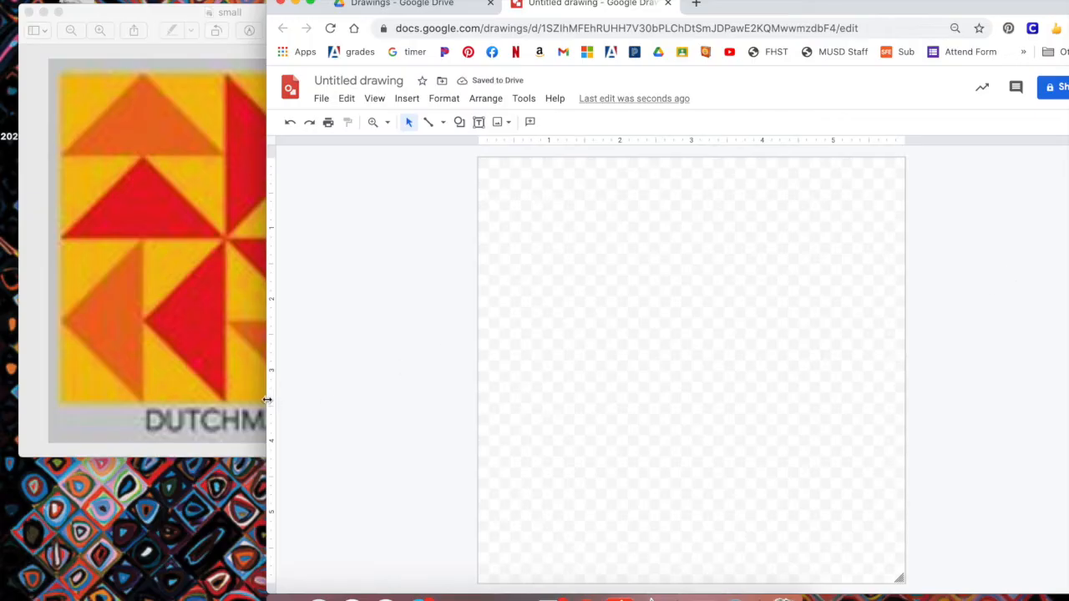
Step: Arrange the browser window and the Dutchman quilt reference image side by side
drag(266, 400, 404, 393)
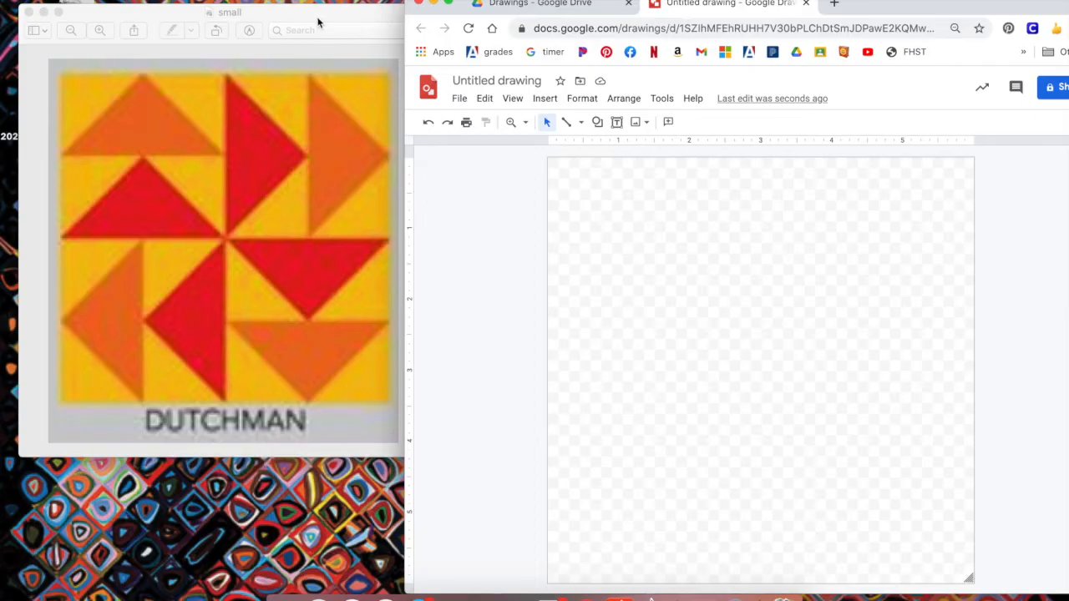
drag(312, 11, 284, 107)
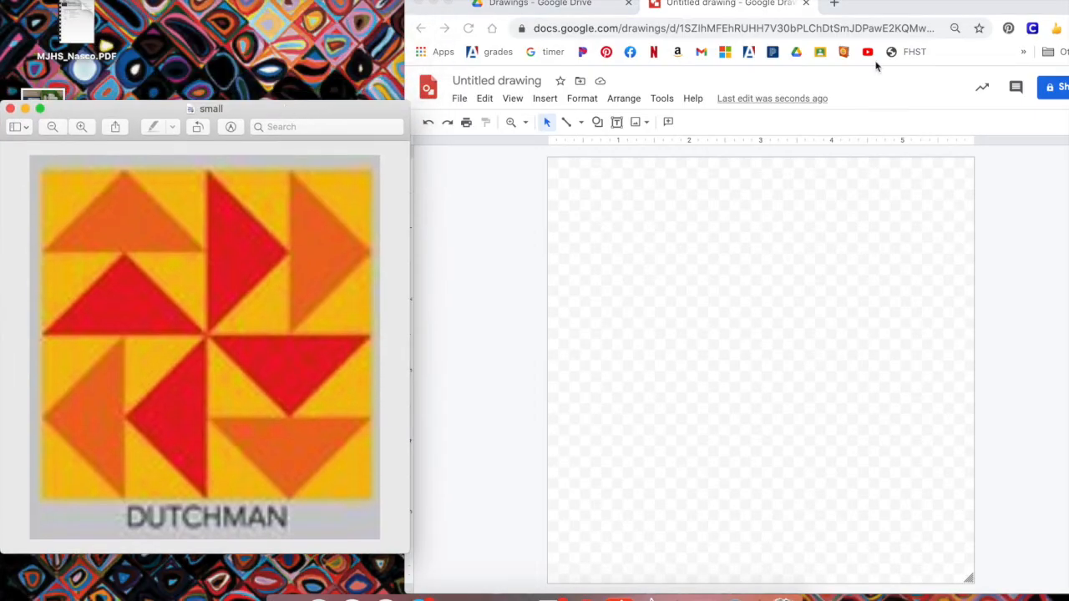
drag(912, 1, 902, 4)
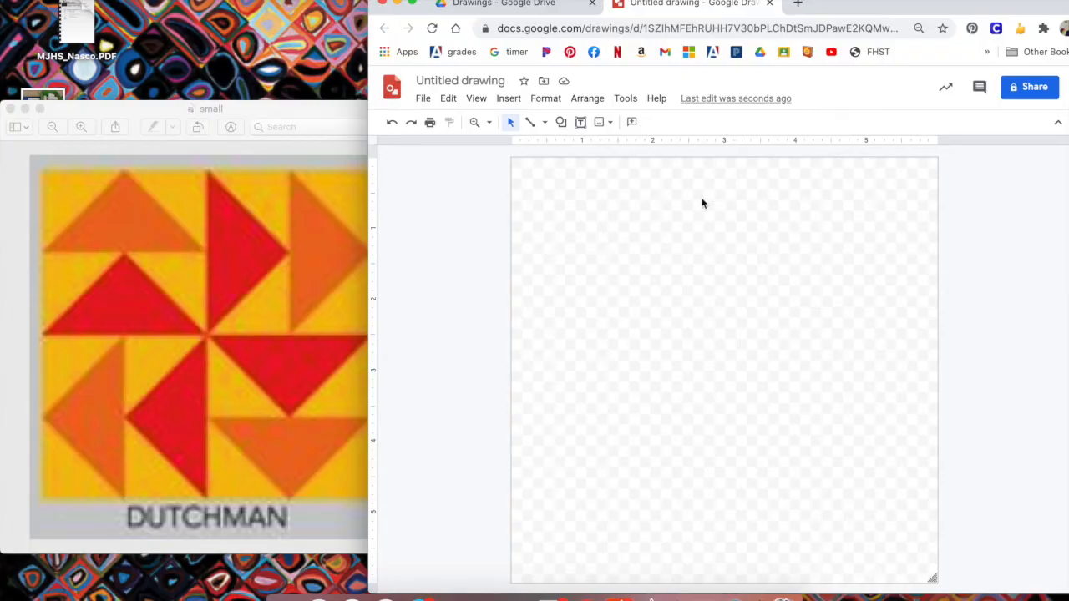
Step: Fill the canvas background with a solid medium green
right_click(701, 203)
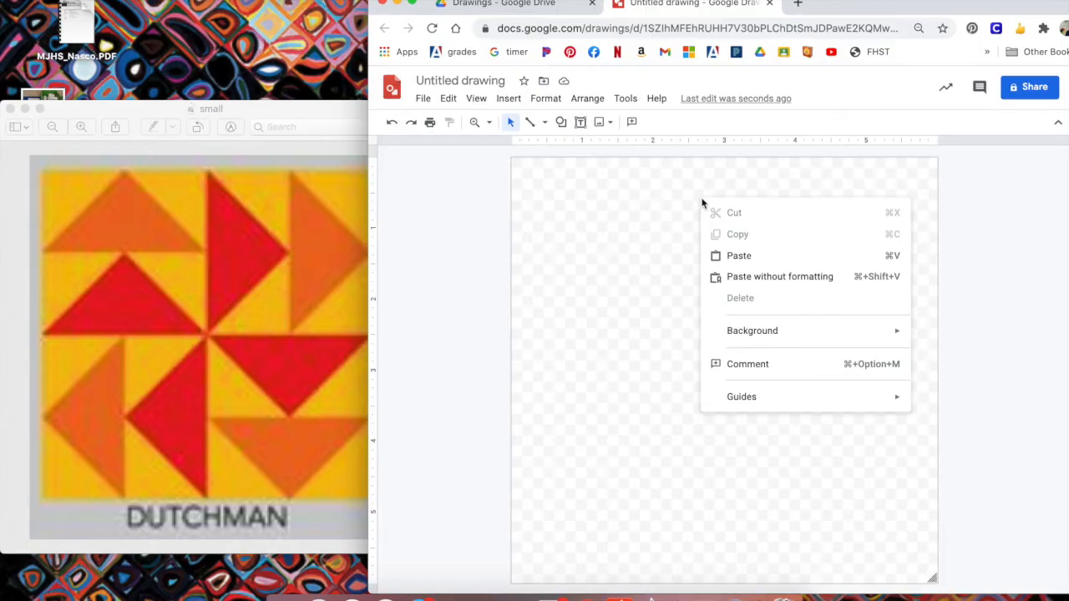
mouse_move(738, 333)
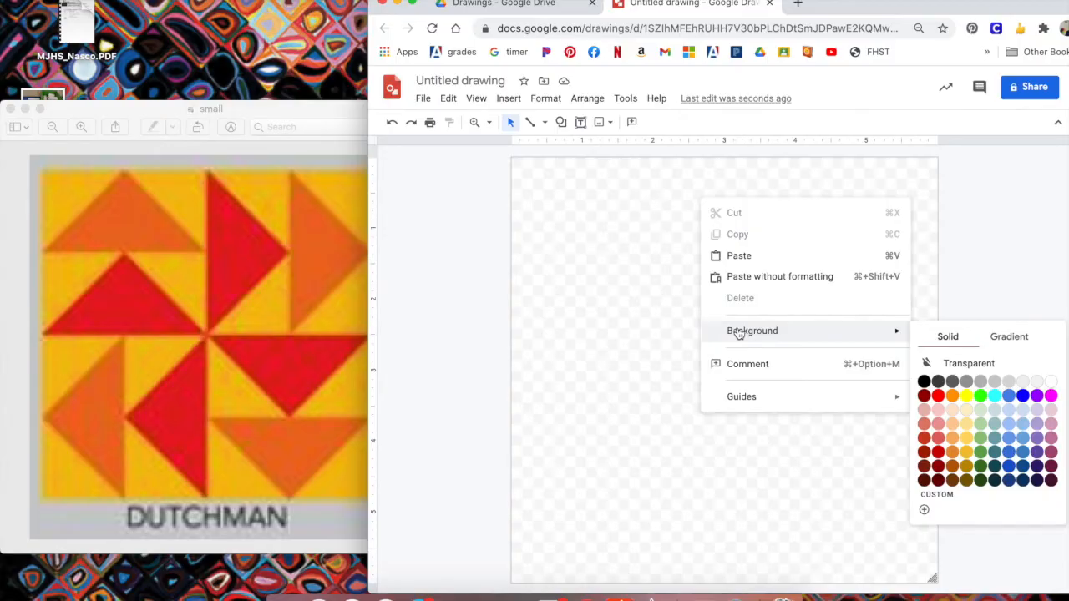
click(982, 439)
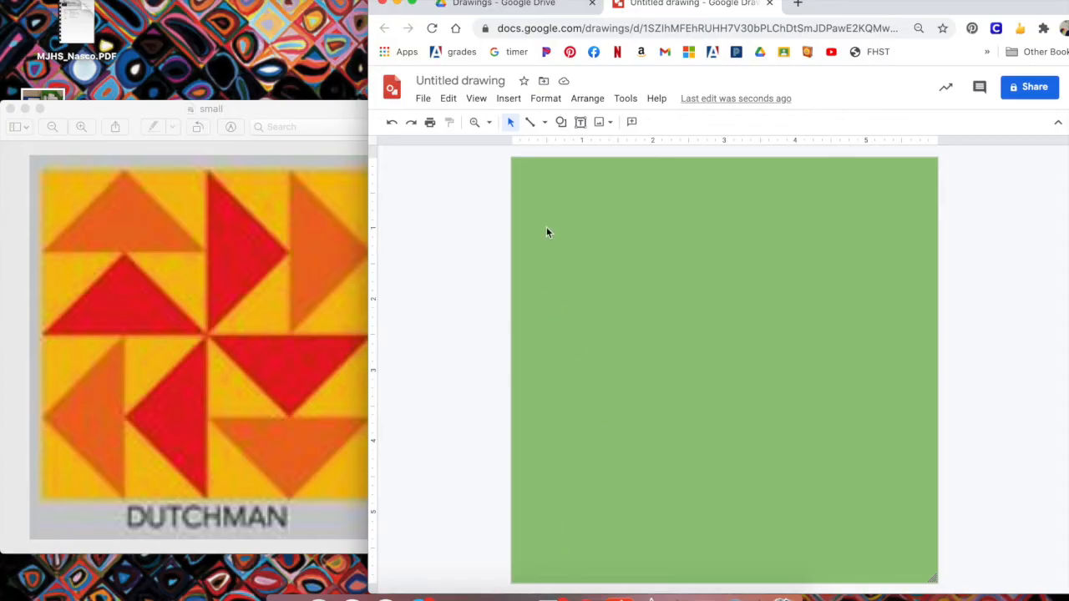
Step: Draw a vertical line from the canvas's upper edge to its lower edge at the 3-inch mark
click(531, 124)
click(724, 157)
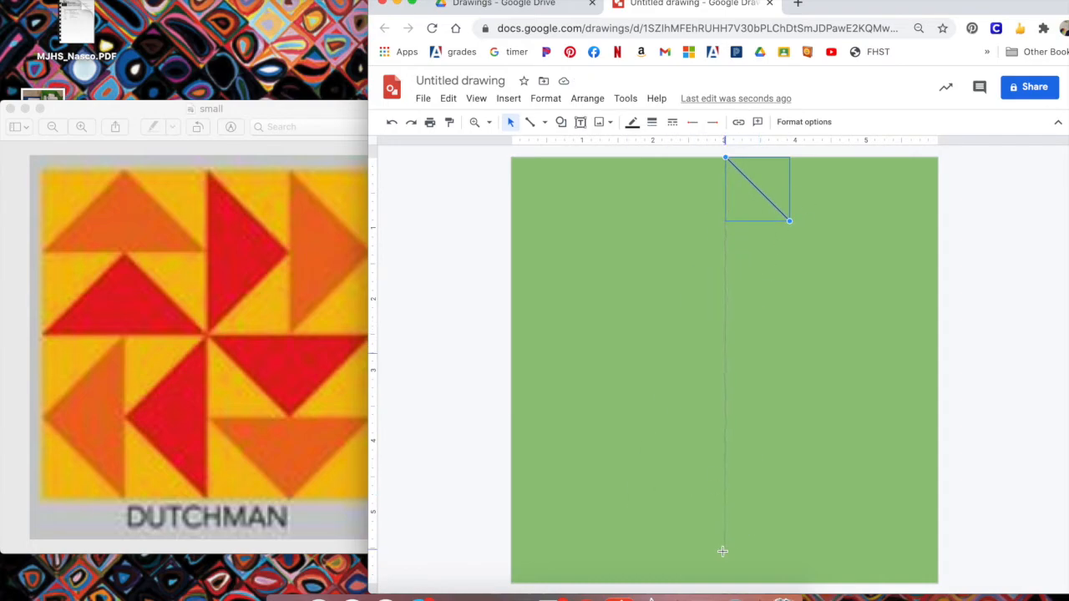
drag(725, 555, 730, 567)
mouse_move(730, 567)
mouse_down()
mouse_move(783, 561)
mouse_move(727, 577)
mouse_up()
drag(725, 578, 725, 583)
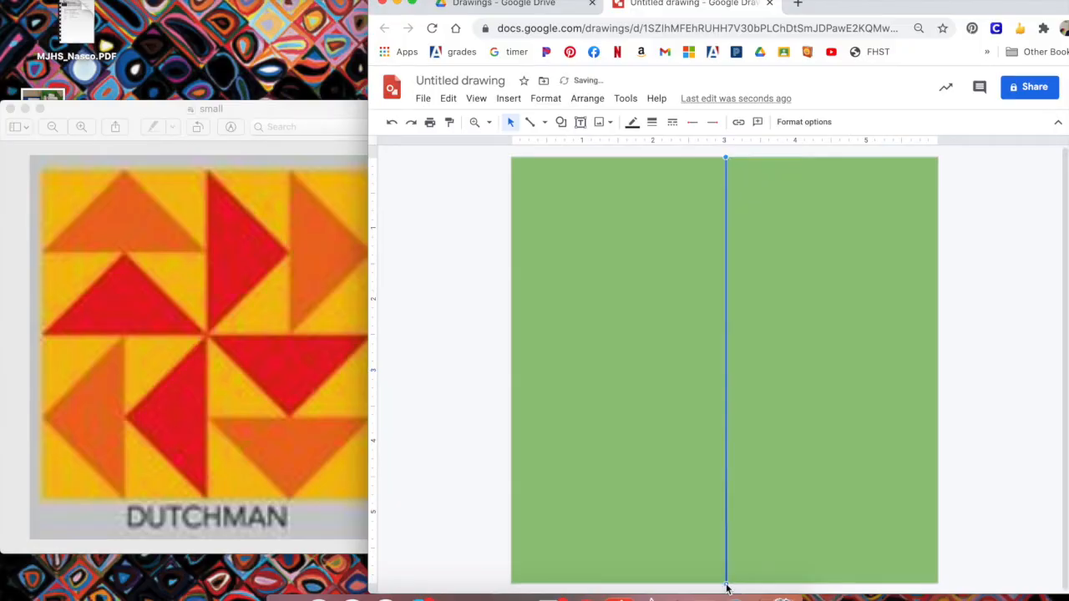
click(757, 544)
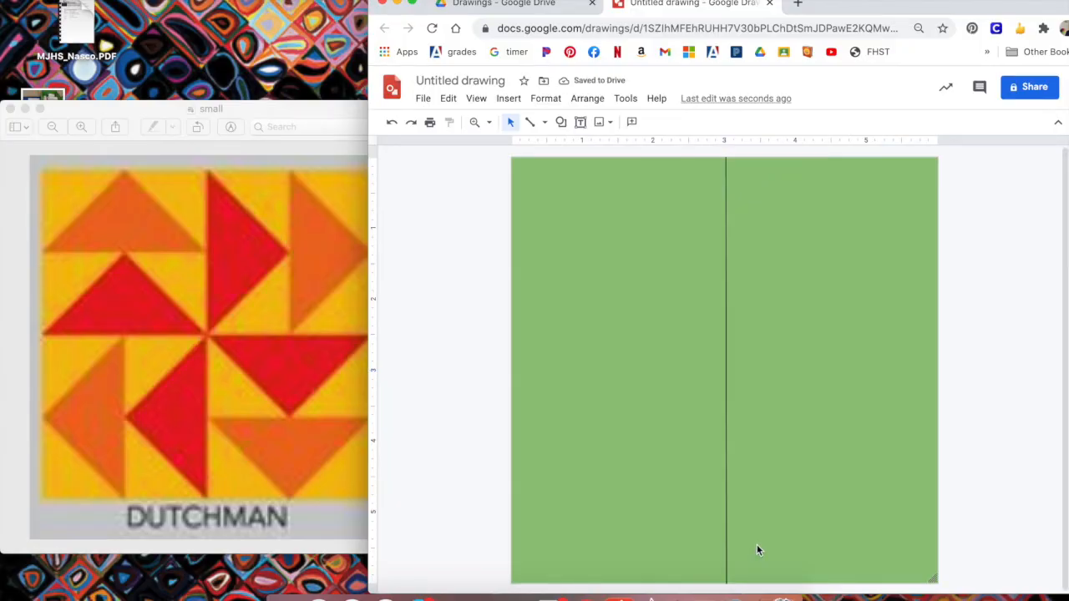
Step: Draw a horizontal line across the full canvas at the 3-inch mark and align it and the vertical line to the centre
click(528, 123)
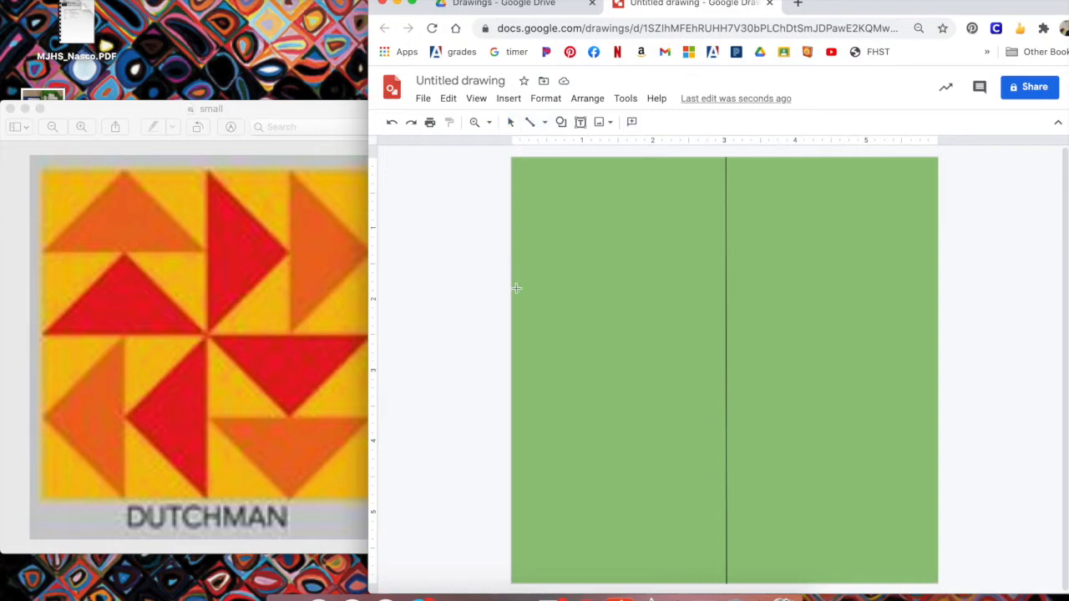
click(511, 369)
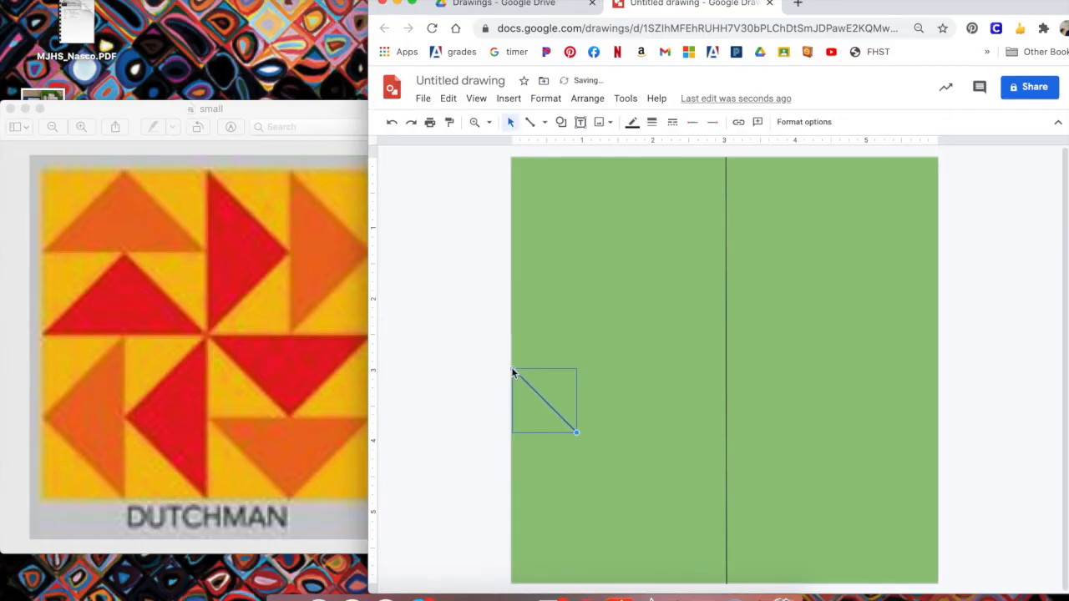
drag(576, 432, 937, 368)
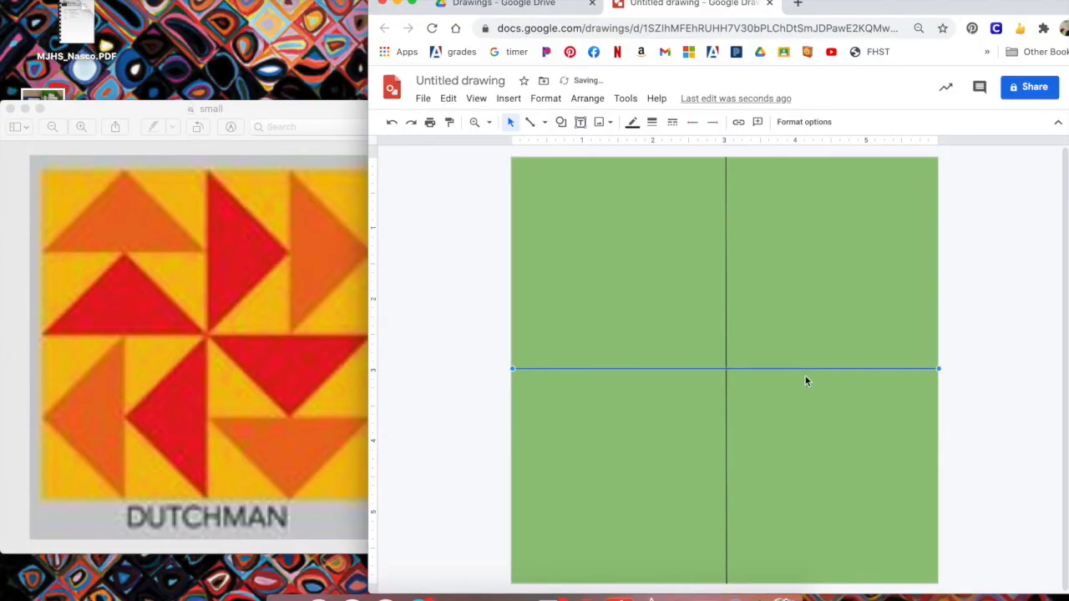
mouse_move(774, 370)
mouse_down()
mouse_move(775, 414)
mouse_move(775, 370)
mouse_up()
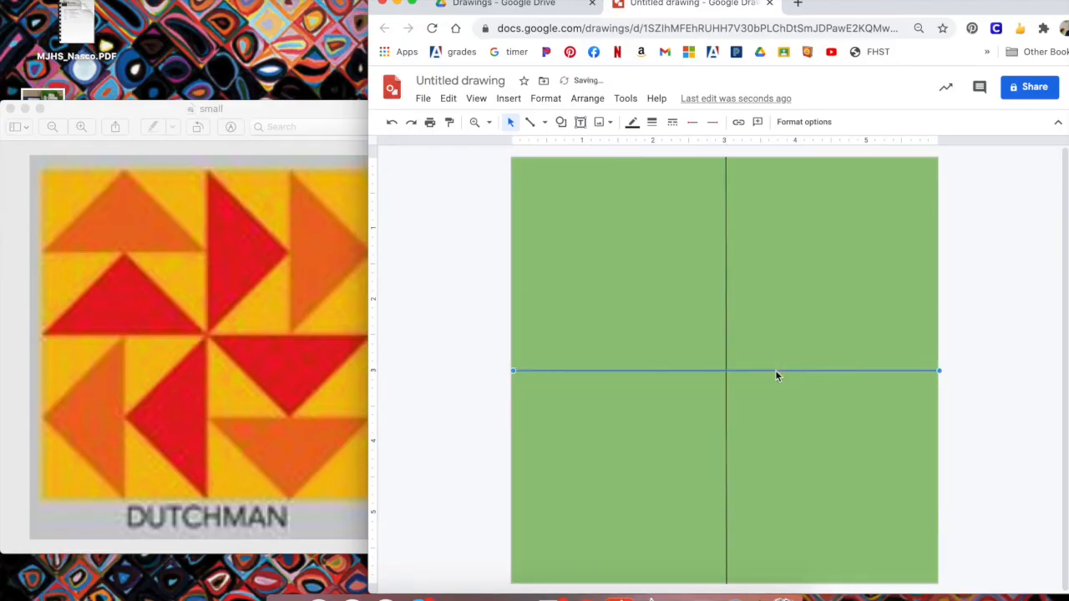
click(726, 293)
drag(739, 293, 728, 293)
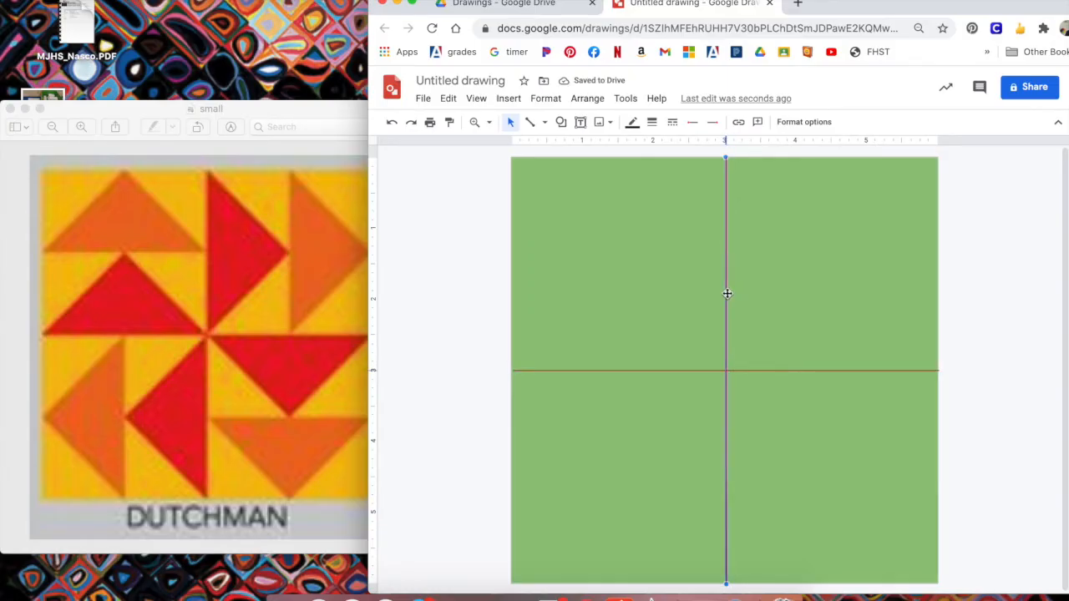
click(783, 452)
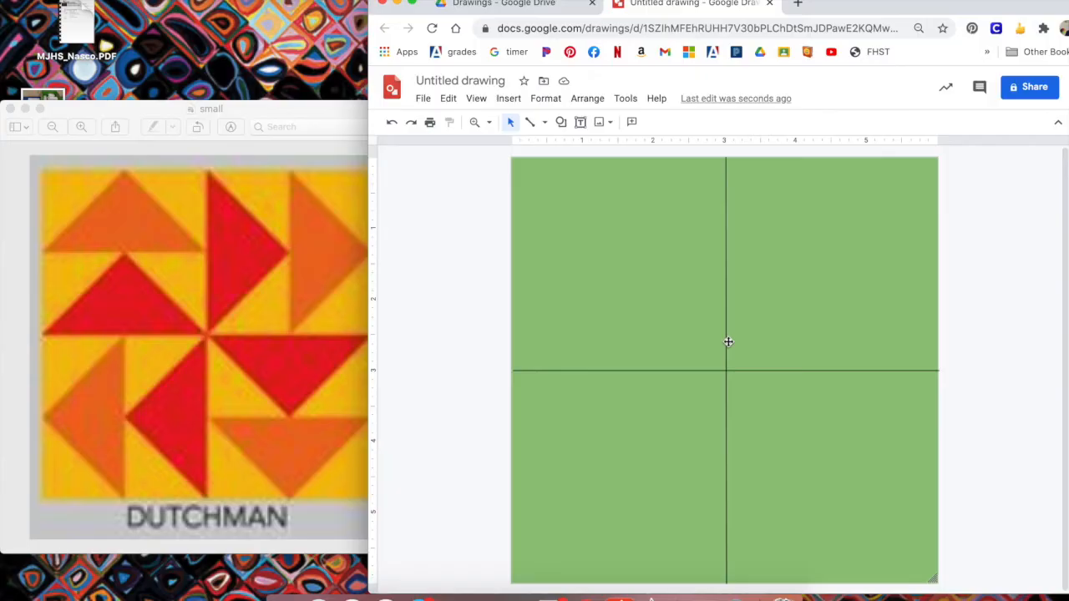
Step: Draw a right triangle about 2.2 by 2 inches in the upper-right quadrant, starting at the vertical line's upper end
click(561, 124)
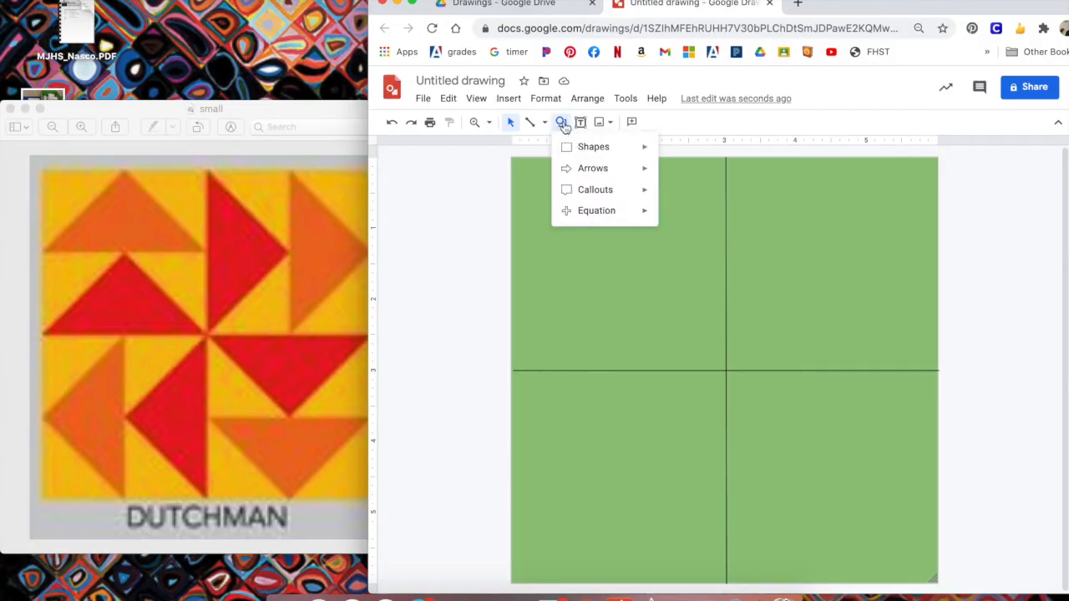
mouse_move(591, 146)
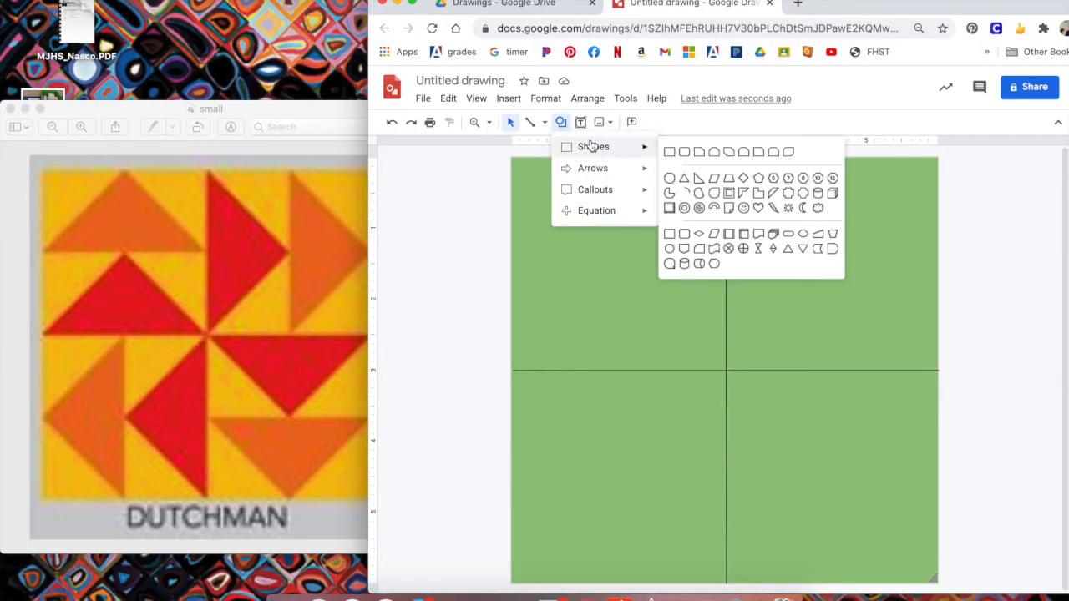
click(698, 179)
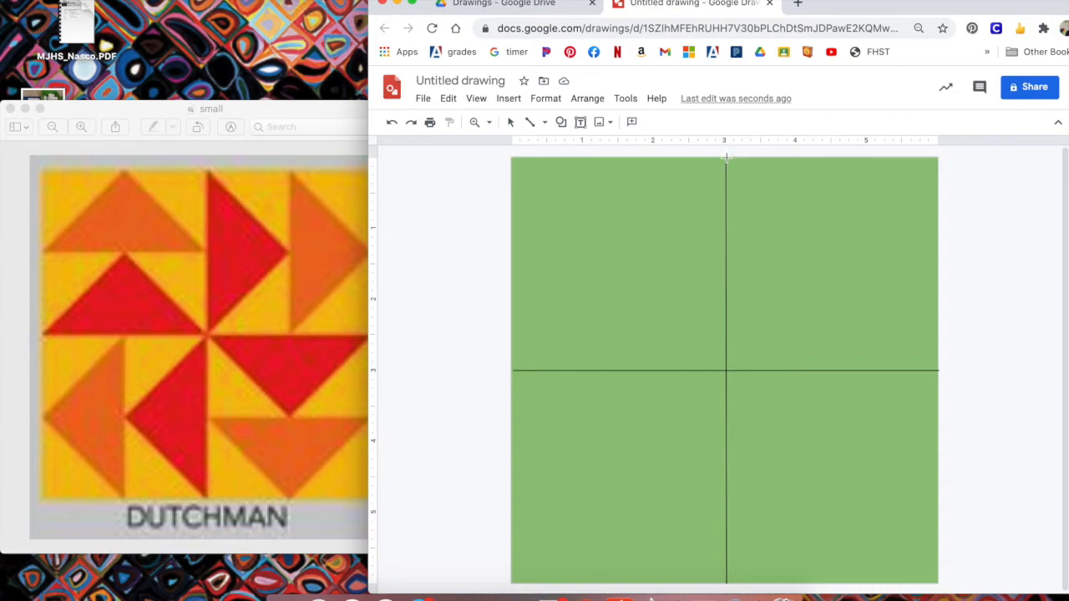
drag(726, 158, 883, 304)
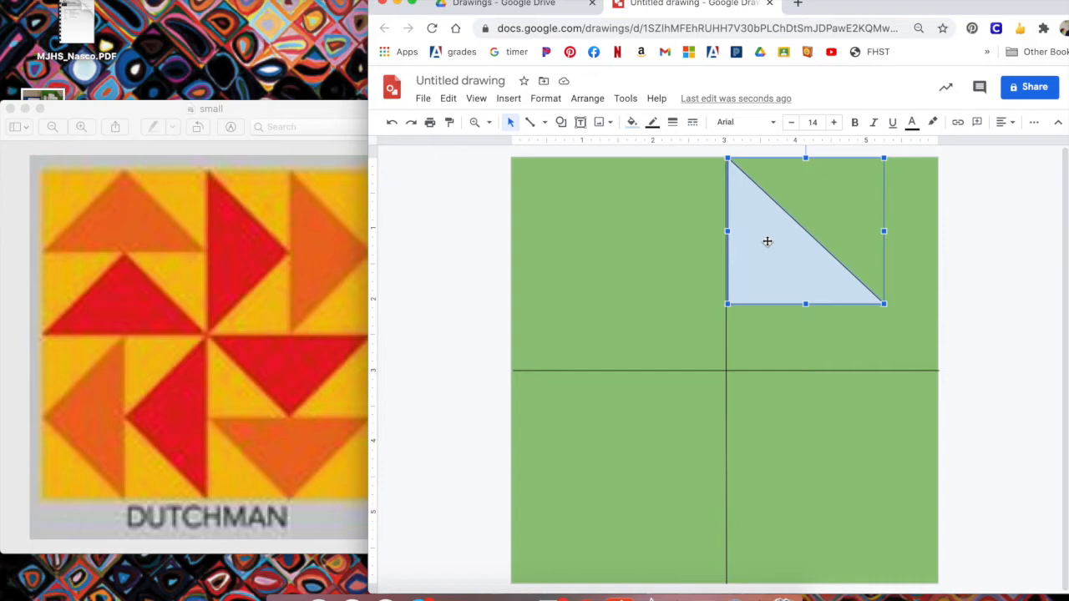
Step: Rotate the triangle to point right and place its long side along the upper half of the vertical centre line
drag(767, 241, 794, 283)
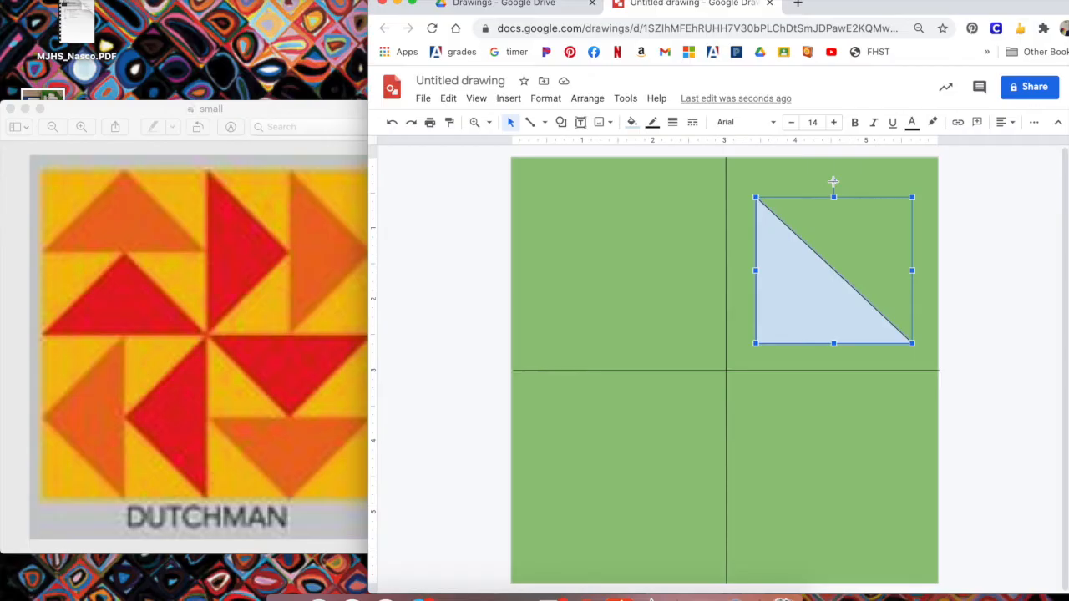
drag(834, 182, 775, 328)
drag(854, 292, 748, 289)
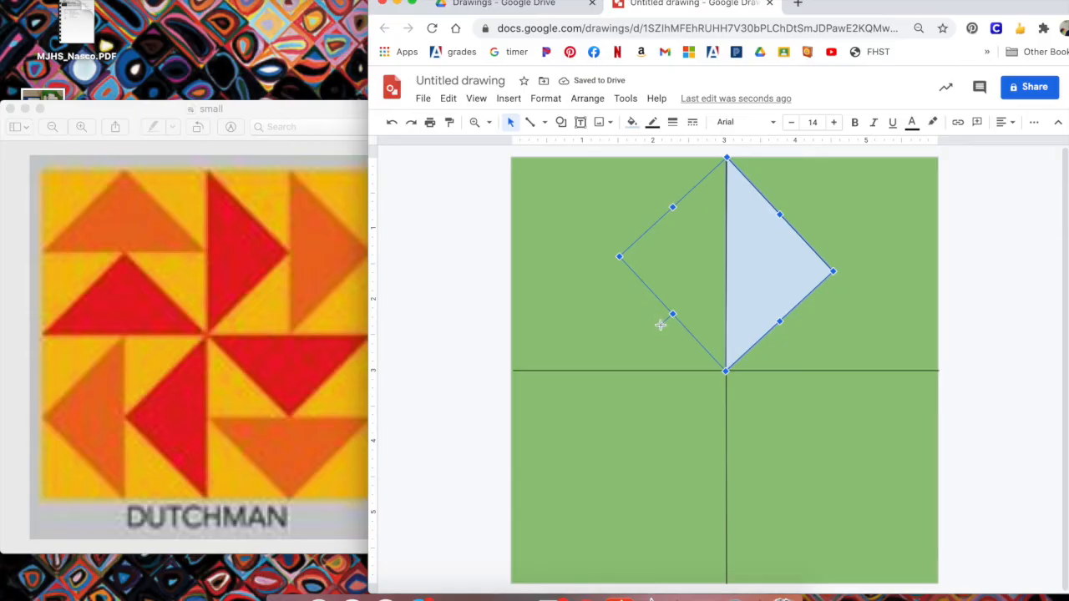
drag(660, 326, 659, 328)
Step: Make the triangle's border transparent and fill it with the dark blue radial gradient
click(652, 122)
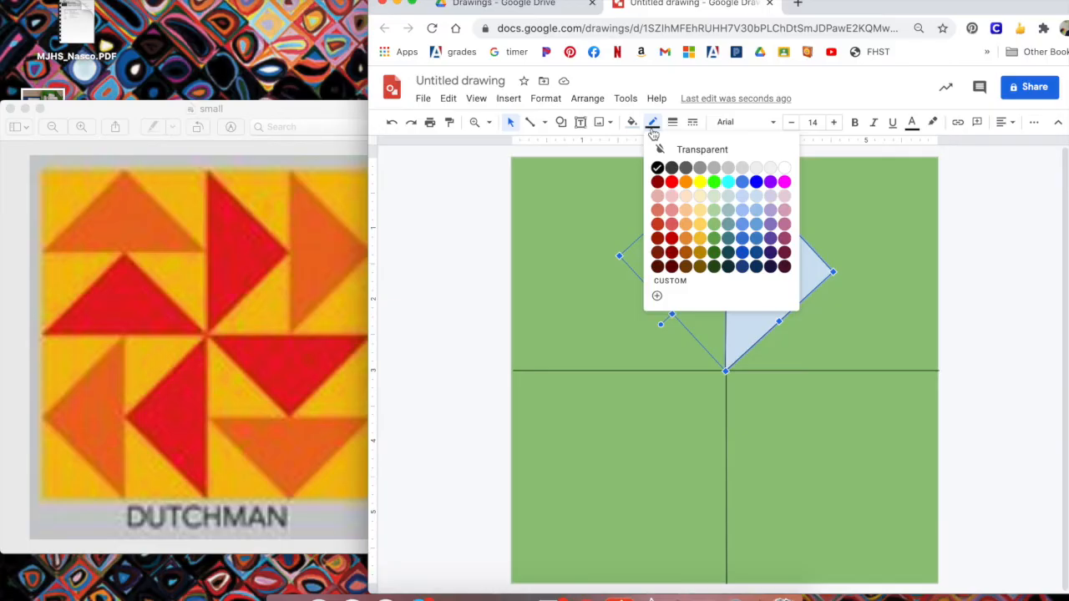
click(702, 149)
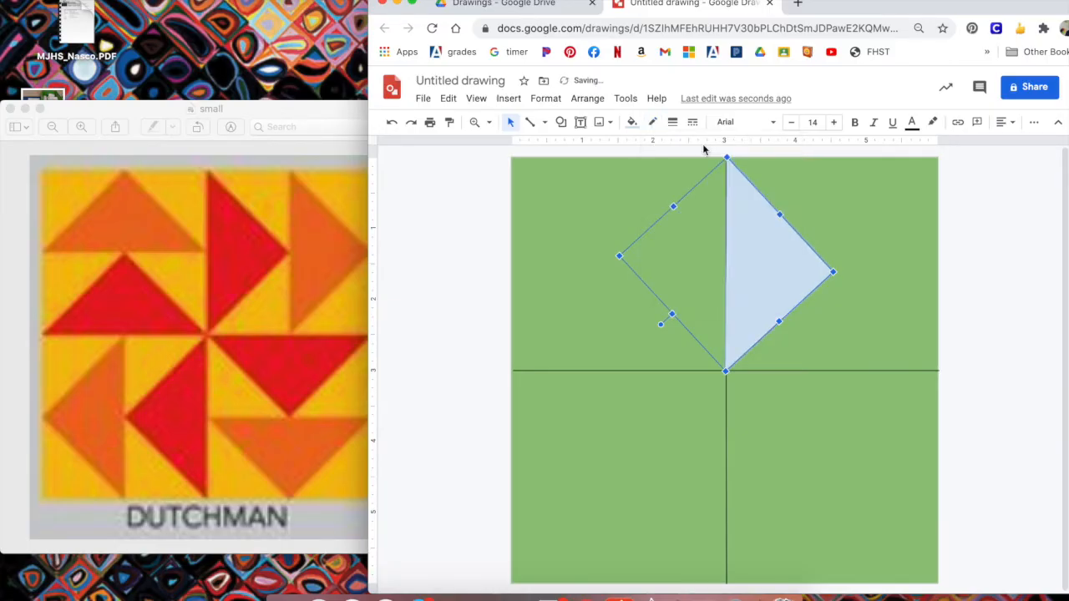
click(632, 123)
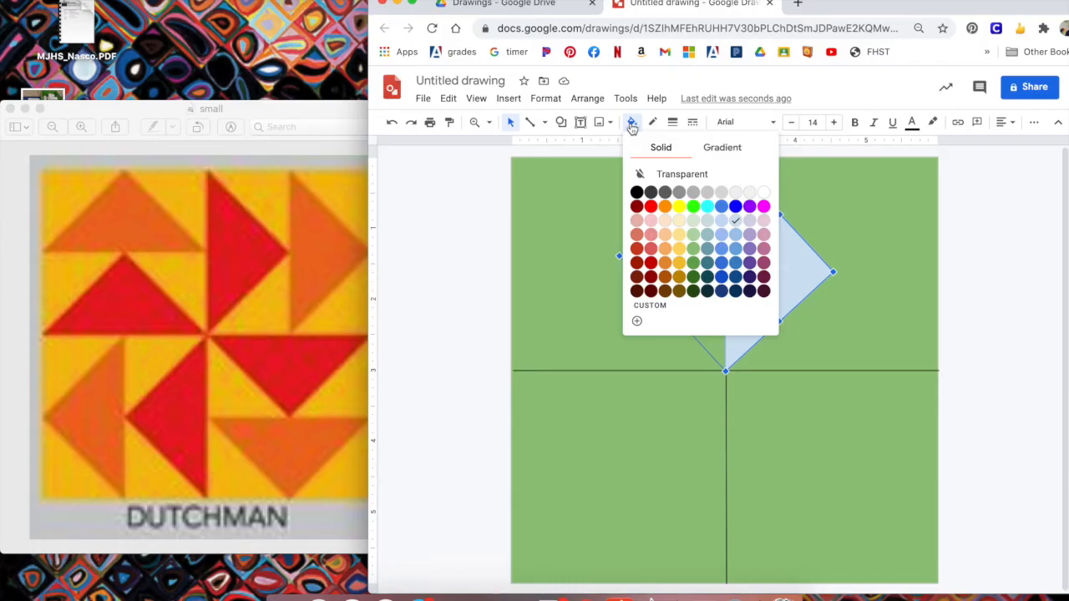
click(720, 150)
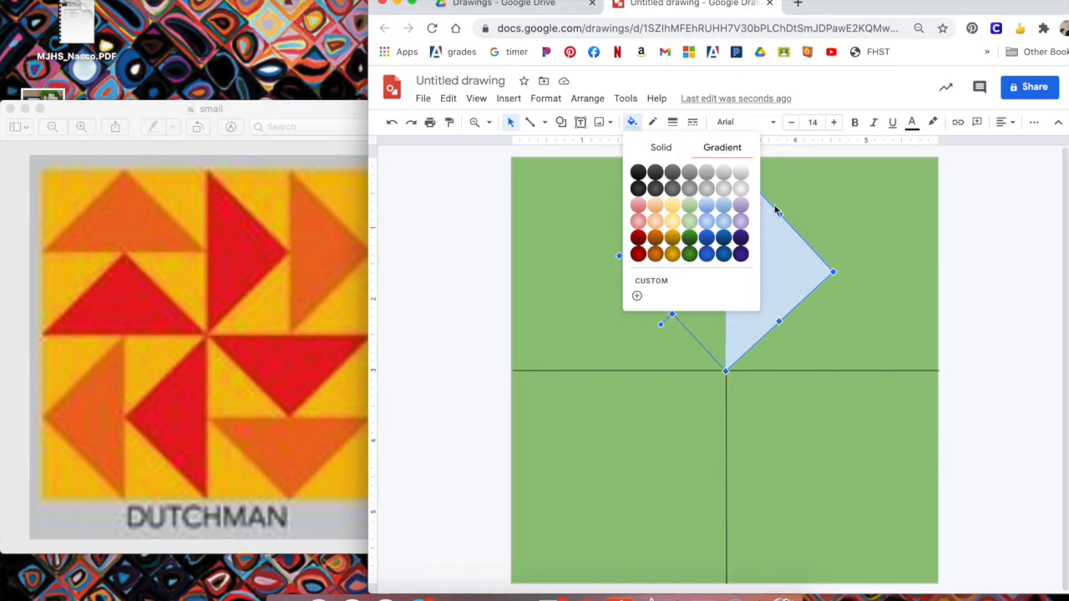
click(706, 255)
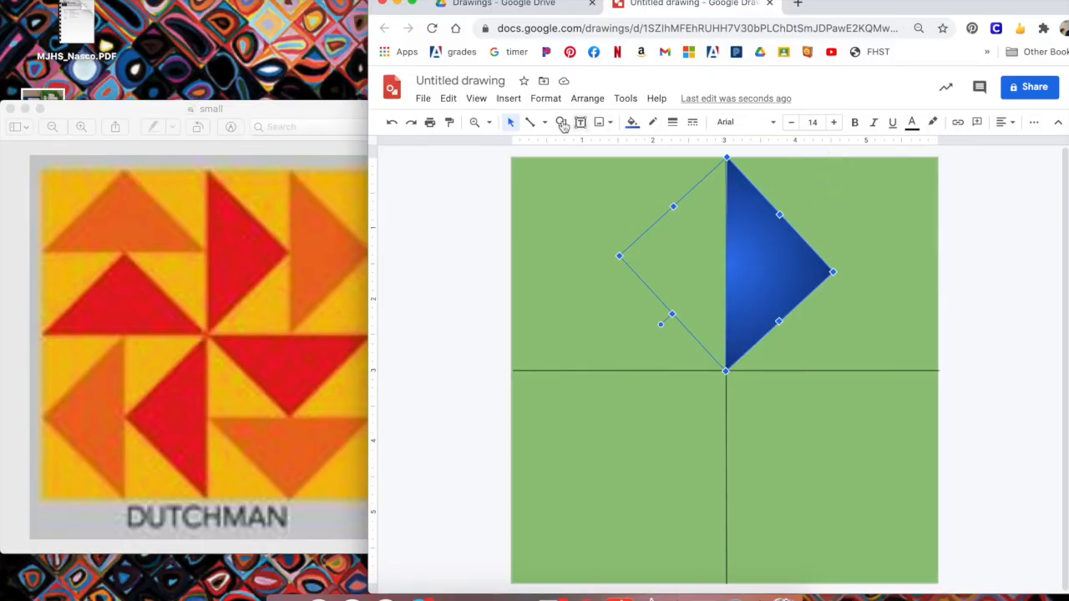
Step: Draw a vertical line at about 4.5 inches, through the triangle's tip, from the canvas's upper edge to the horizontal centre line
click(531, 122)
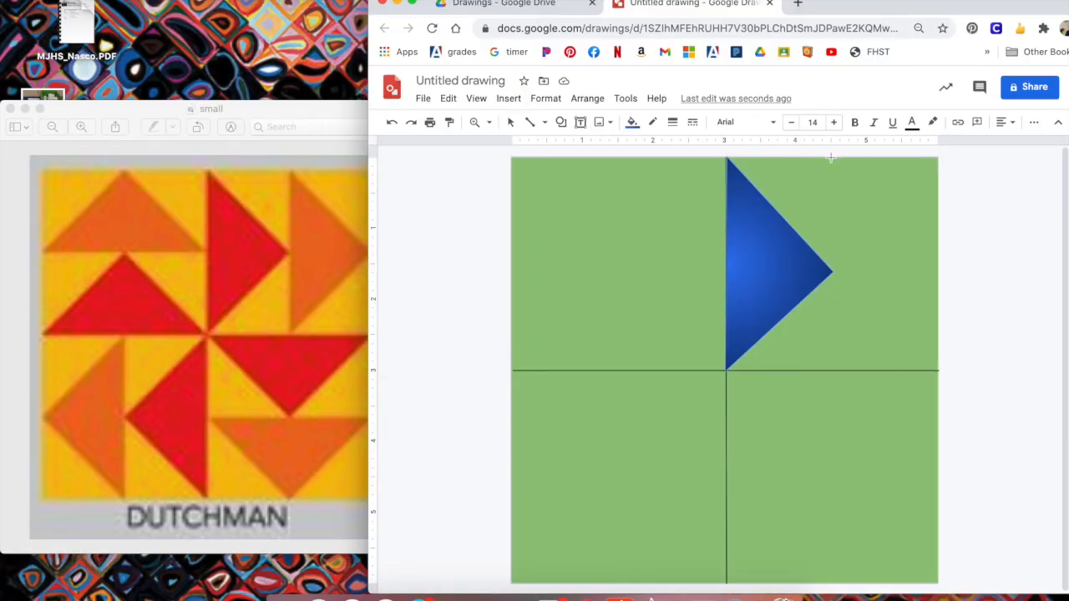
drag(831, 157, 831, 369)
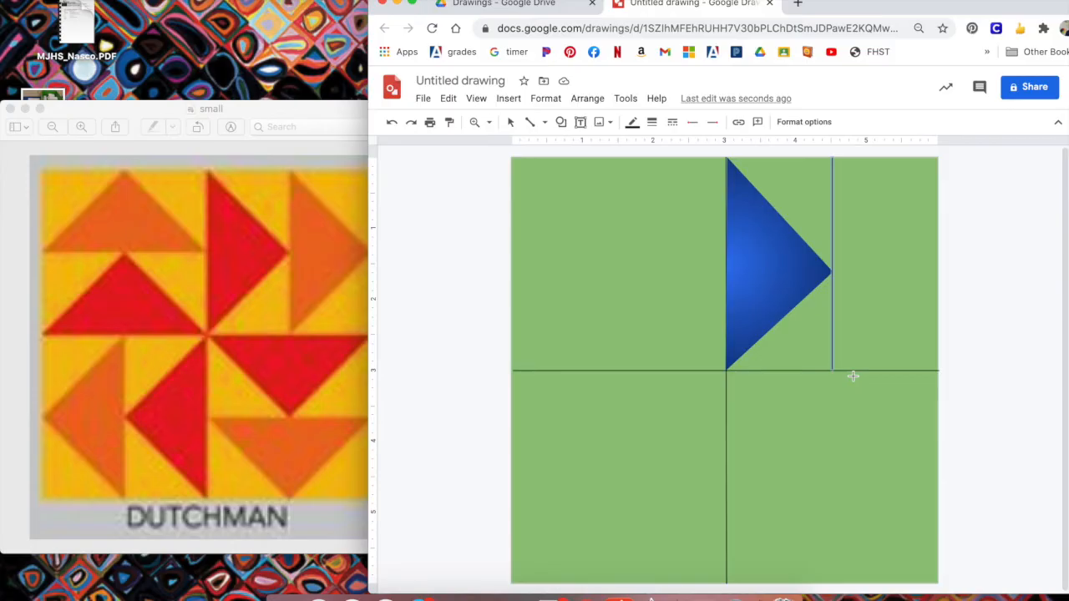
click(764, 230)
click(616, 186)
click(511, 122)
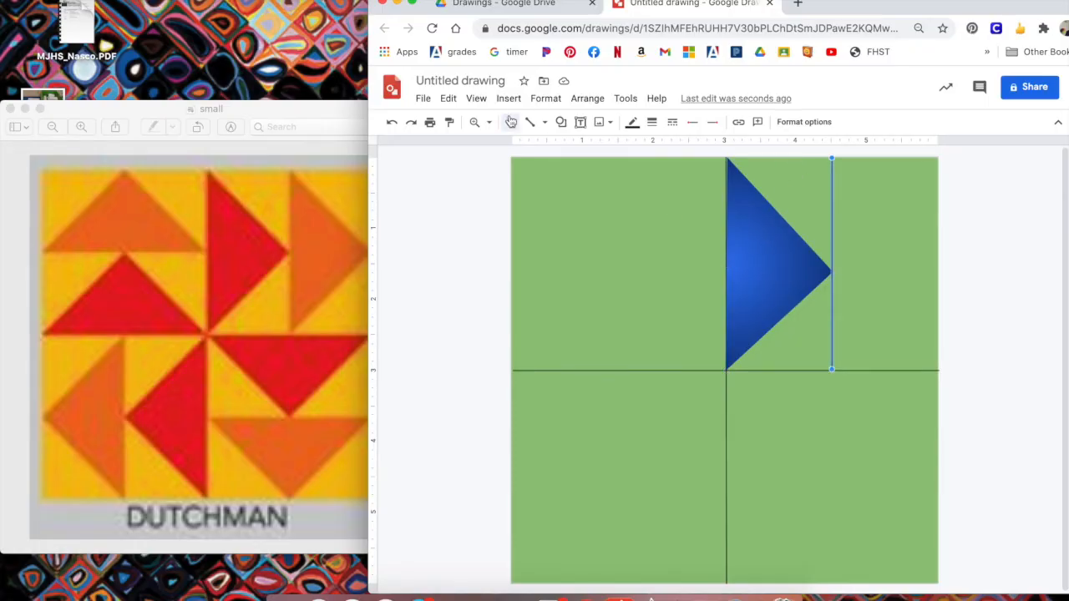
Step: Duplicate the blue triangle and place the copy's long side along the vertical line at the first triangle's tip
click(763, 259)
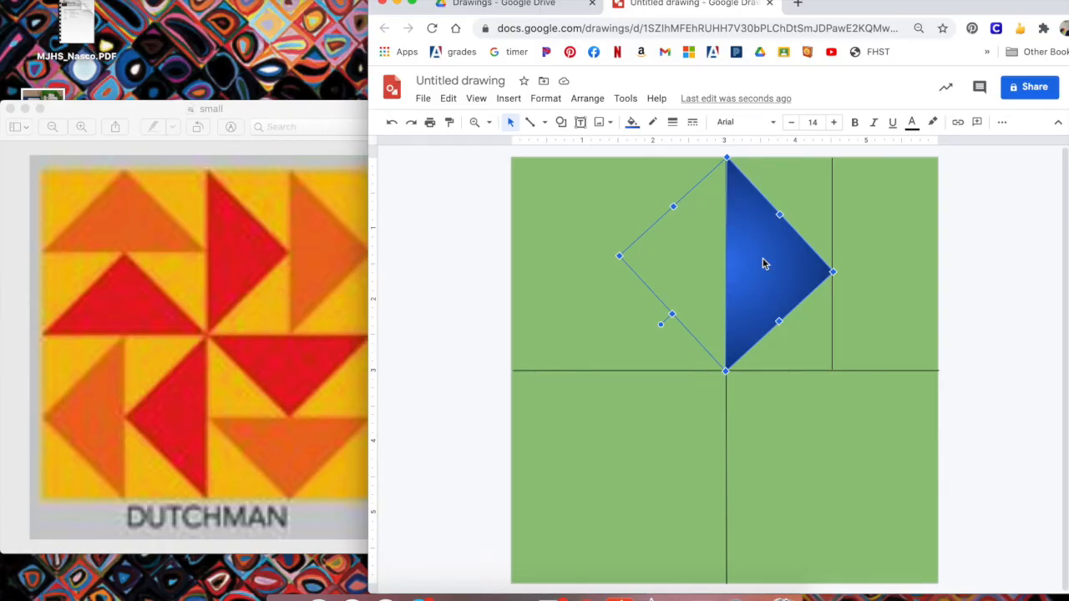
right_click(763, 264)
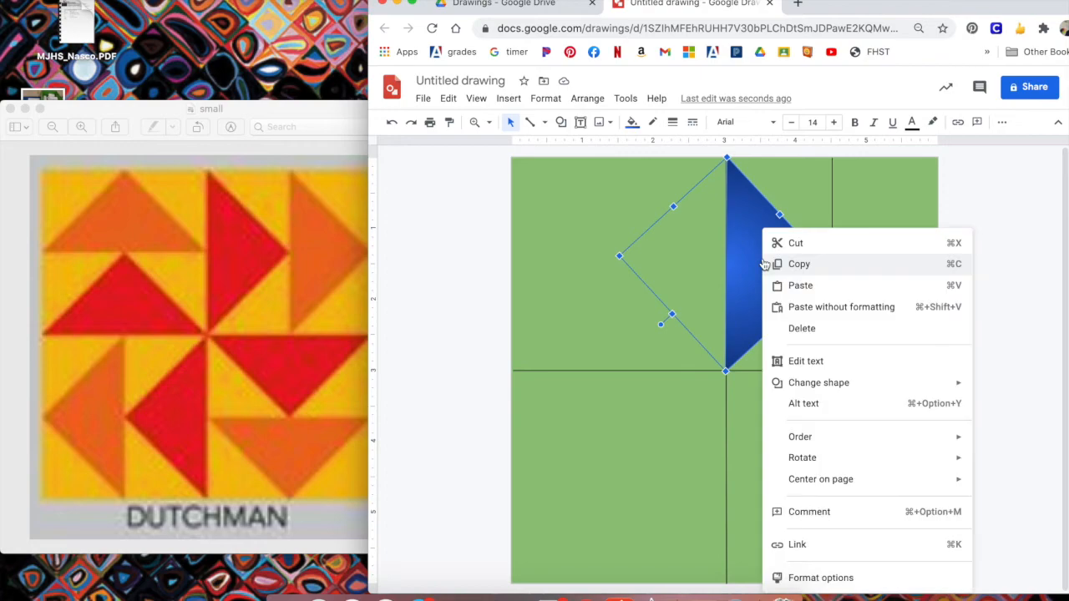
click(803, 265)
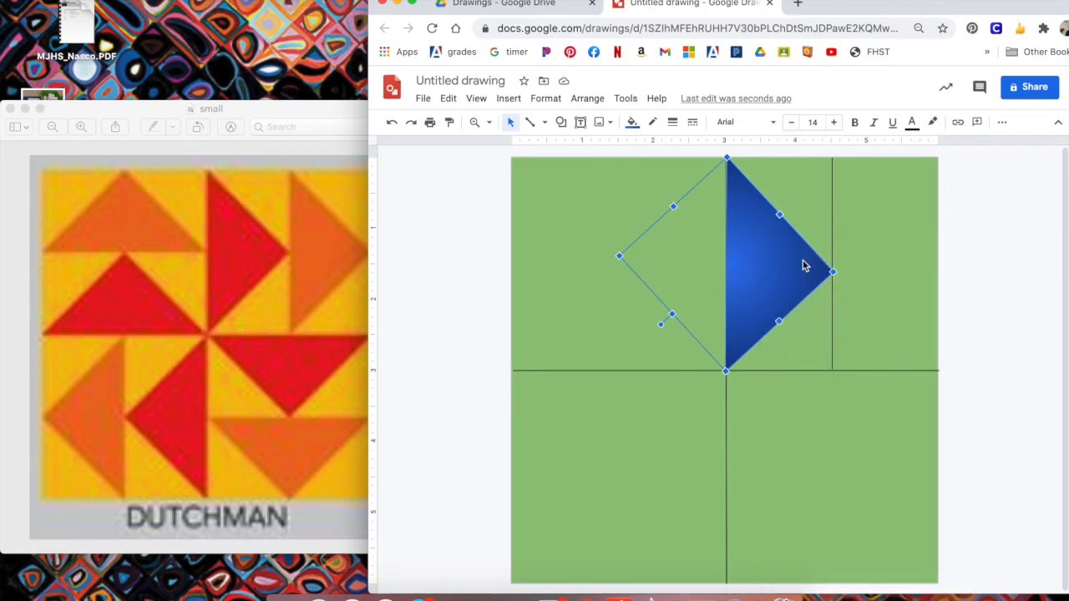
right_click(801, 214)
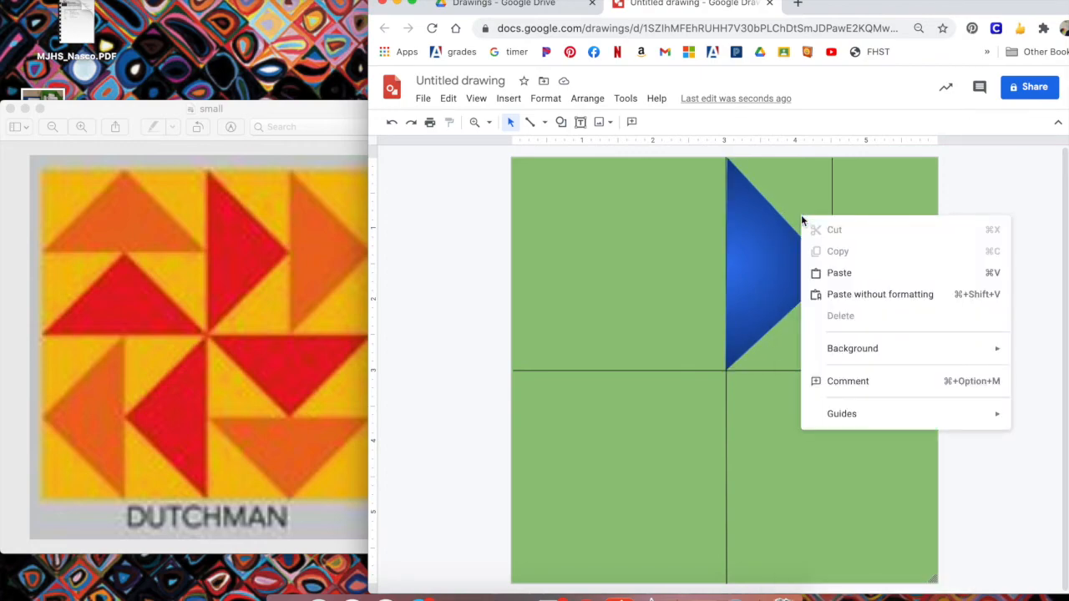
click(841, 274)
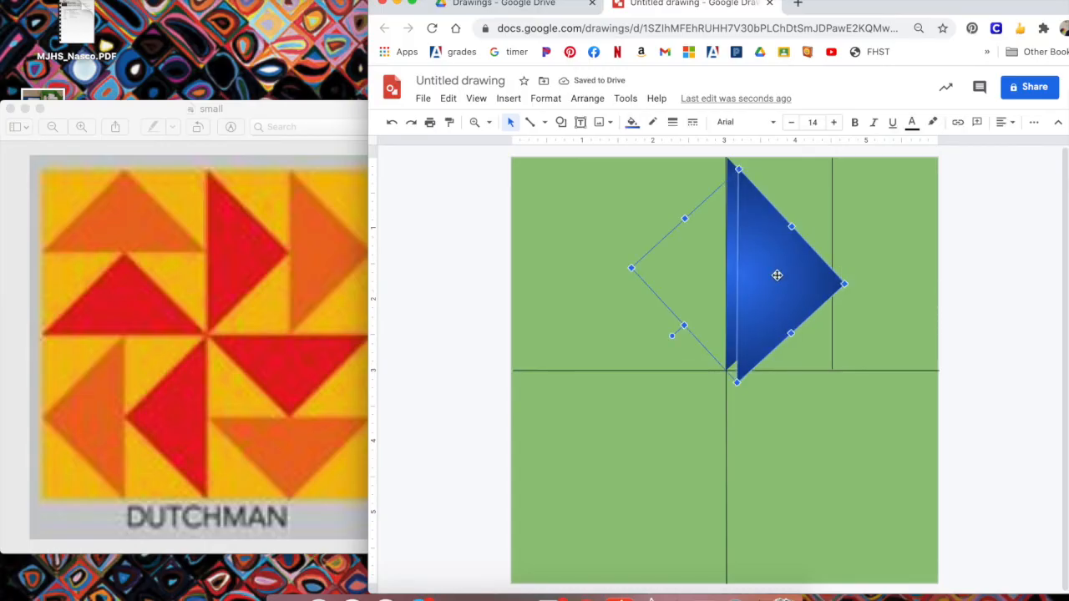
drag(777, 275, 871, 265)
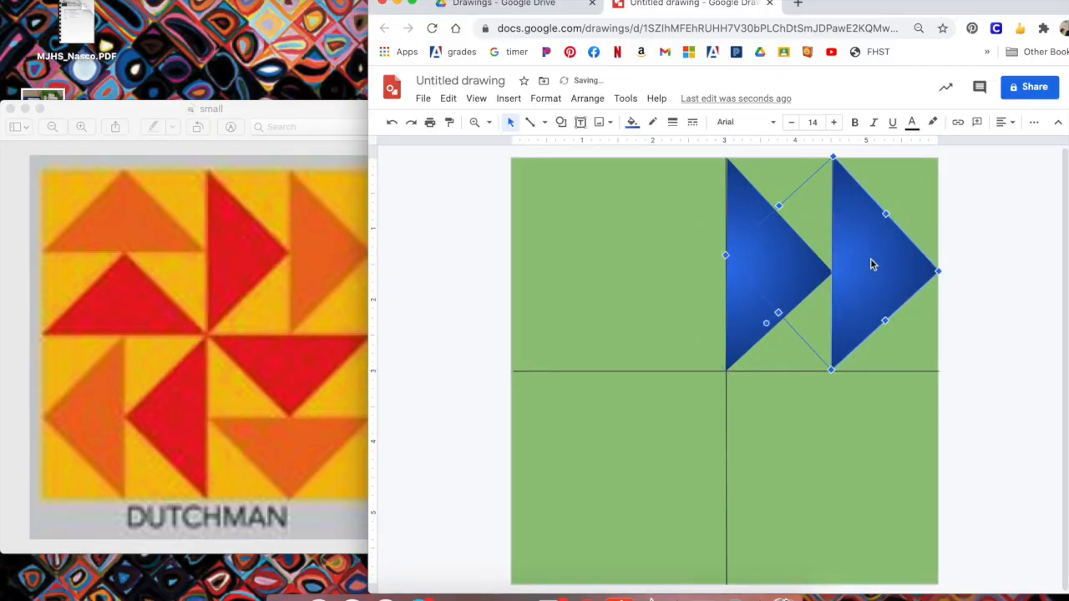
click(847, 430)
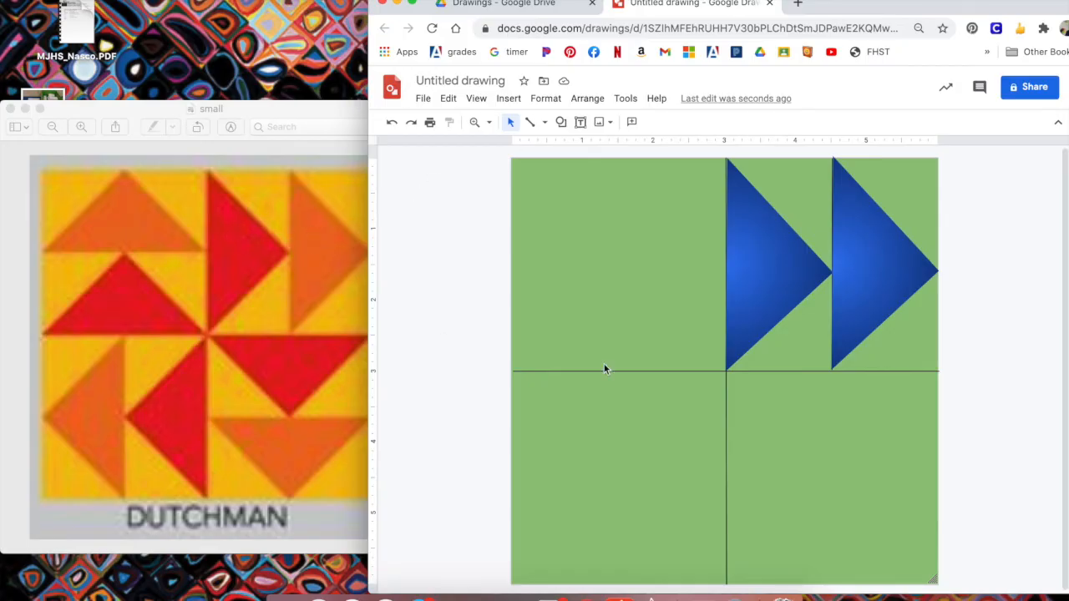
Step: Fill the outer triangle in the upper-right quadrant with the light purple linear gradient
click(870, 254)
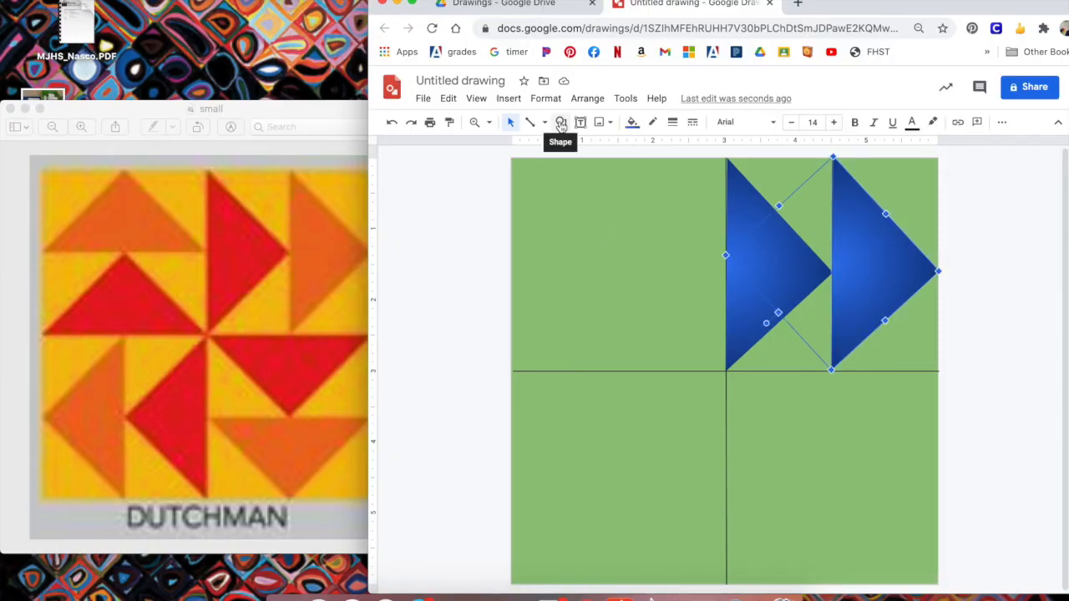
click(632, 123)
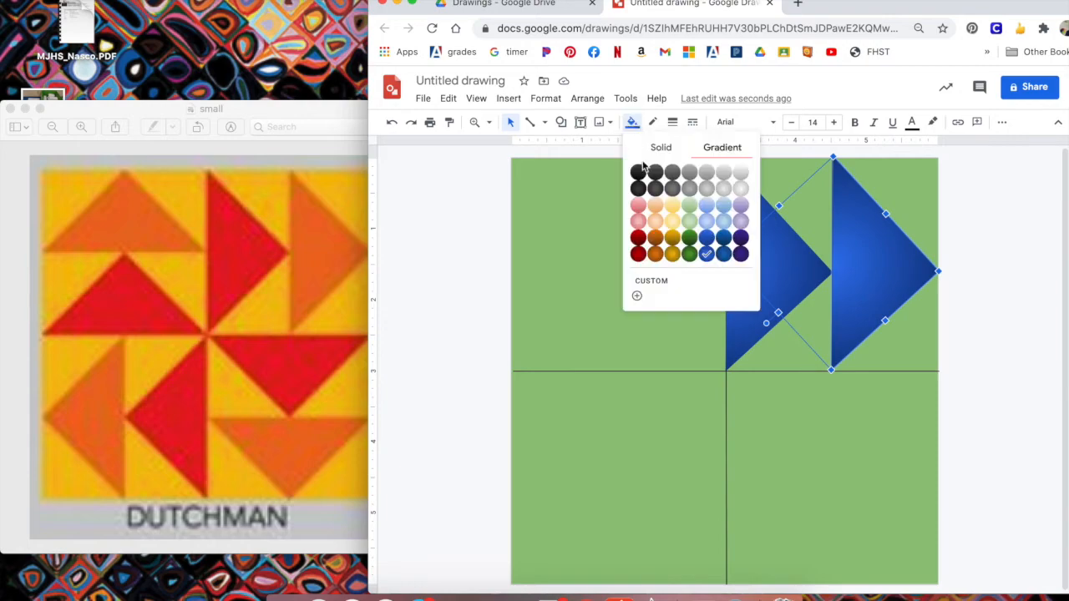
click(741, 254)
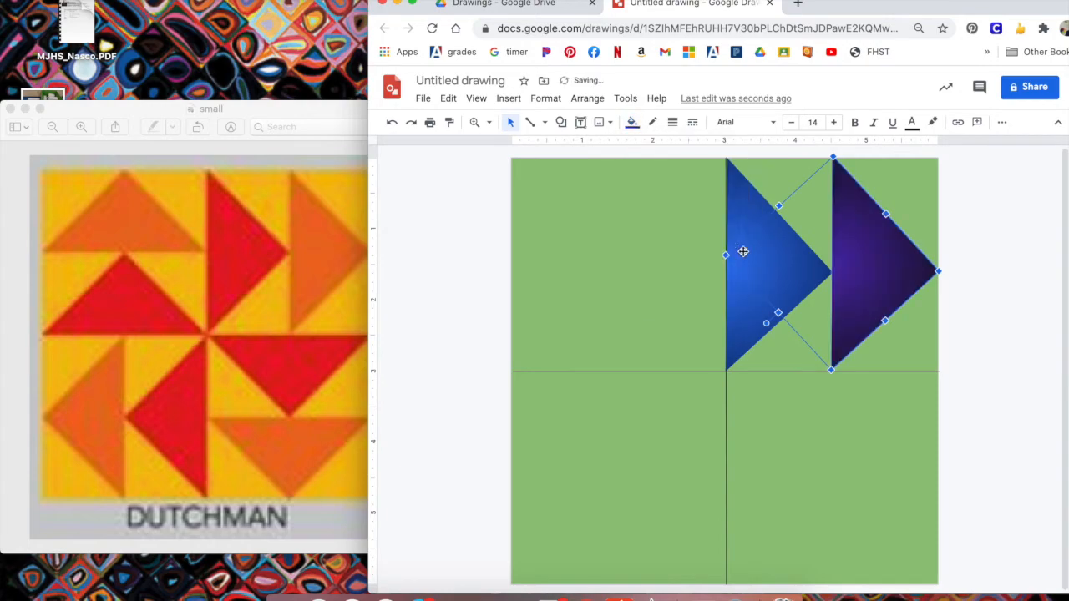
click(632, 123)
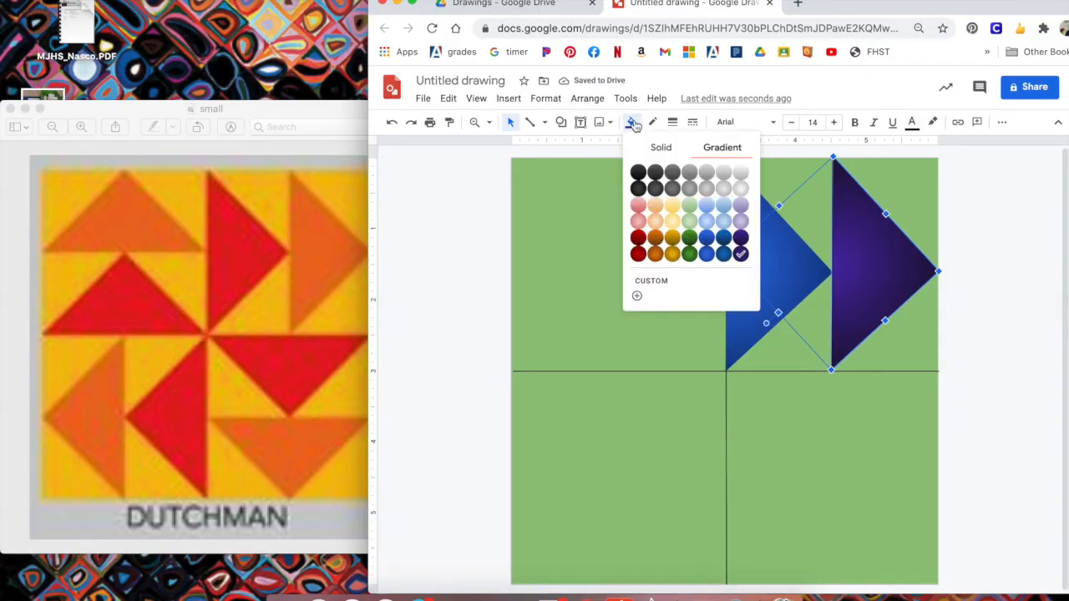
click(739, 209)
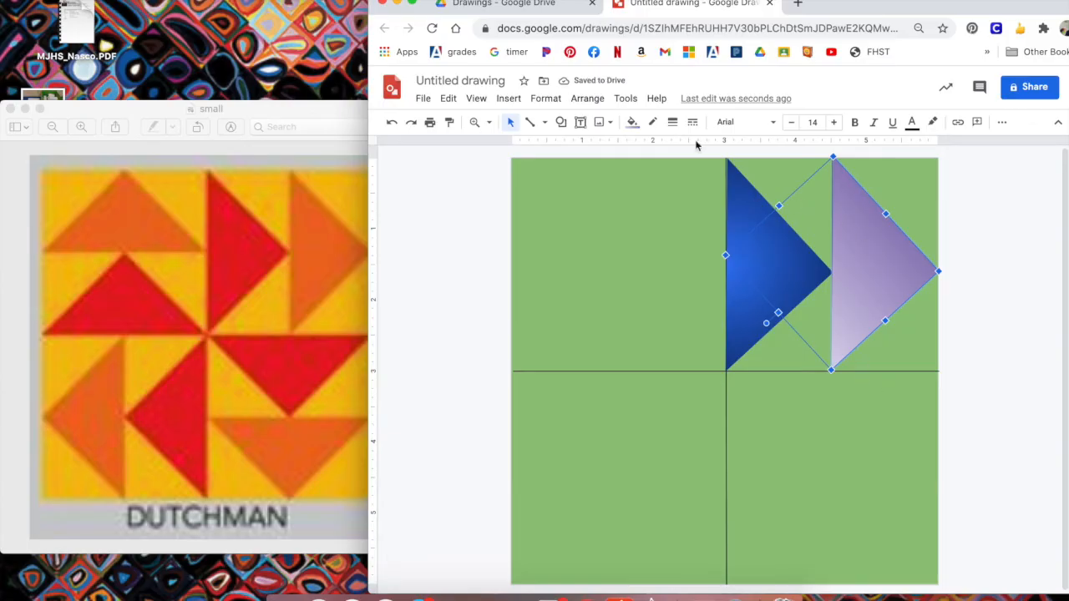
Step: Try the light purple radial gradient on the outer triangle
click(632, 123)
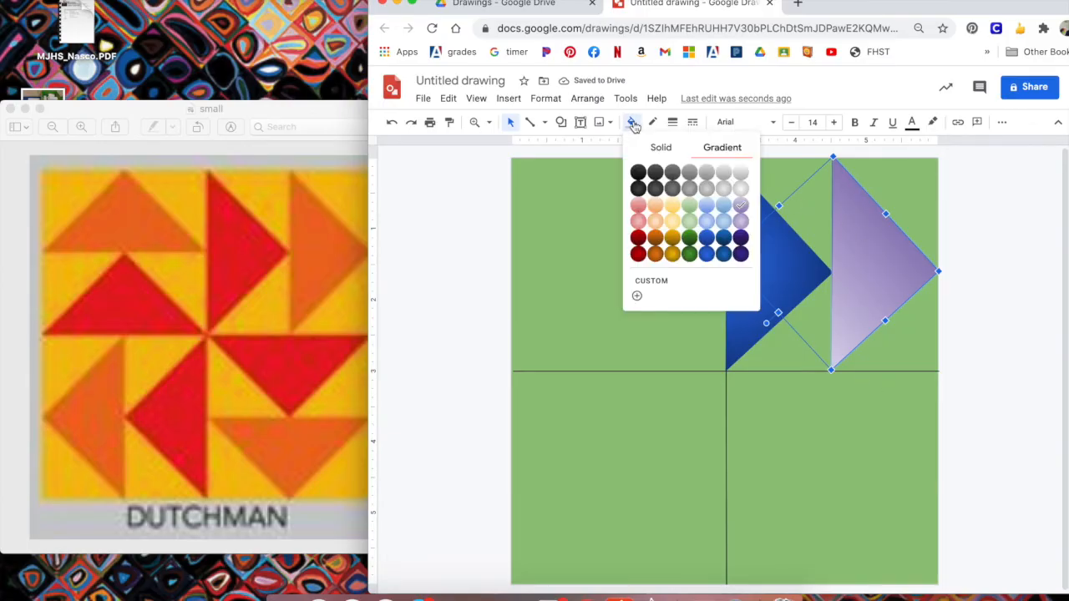
click(738, 225)
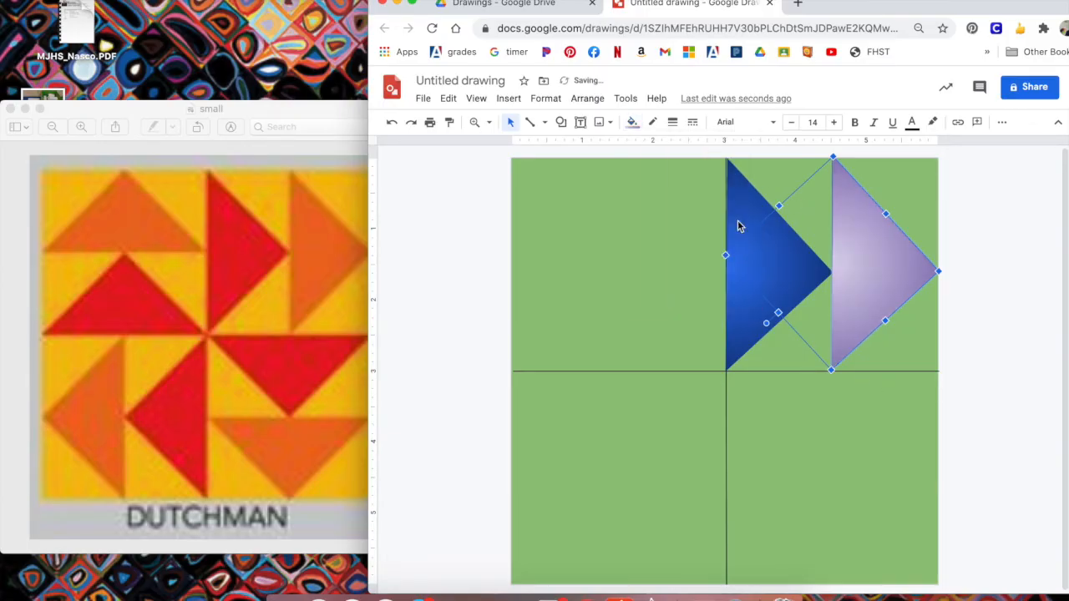
click(848, 448)
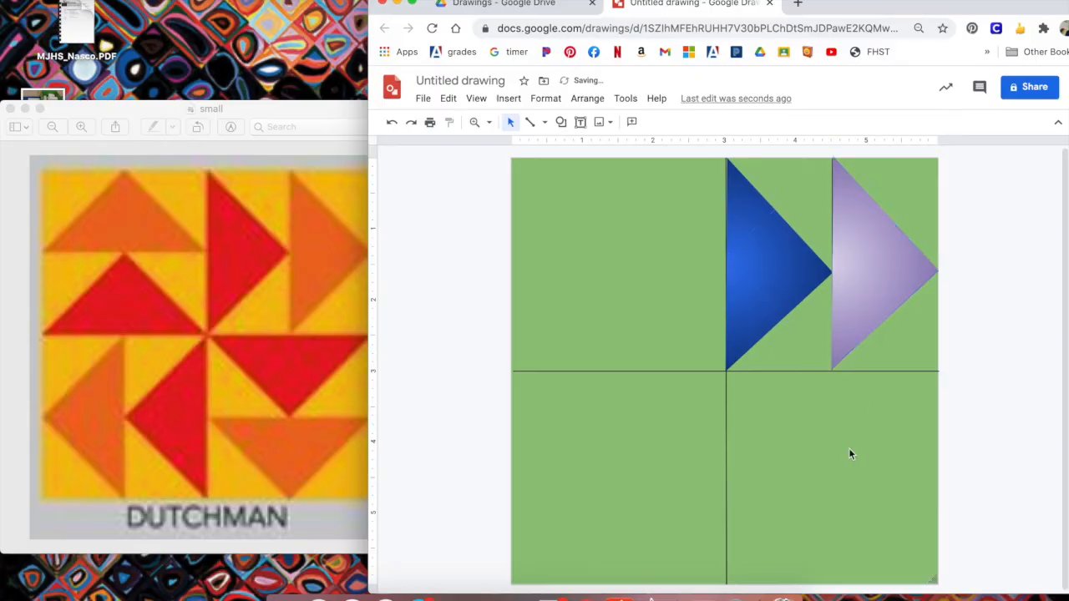
Step: Undo the last gradient change on the outer triangle
click(767, 263)
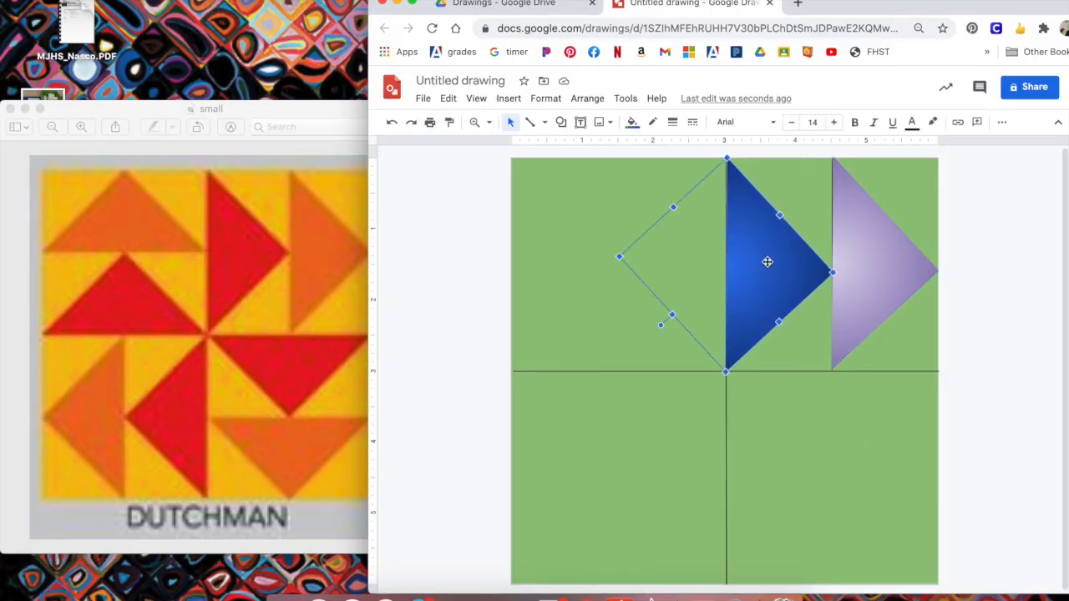
click(766, 266)
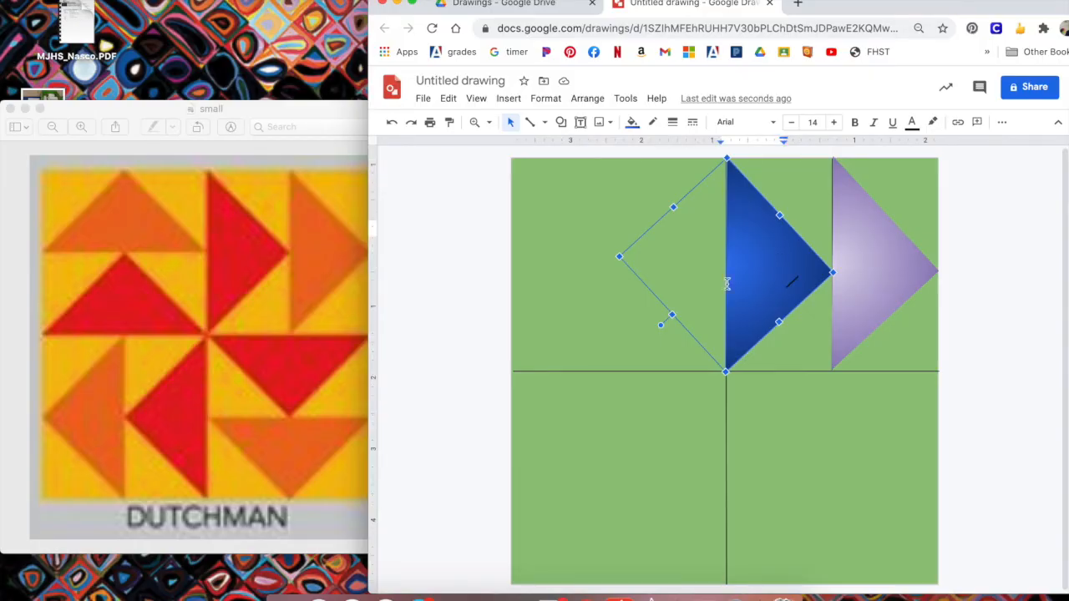
click(391, 122)
Step: Duplicate the blue triangle beside the vertical centre line
click(740, 208)
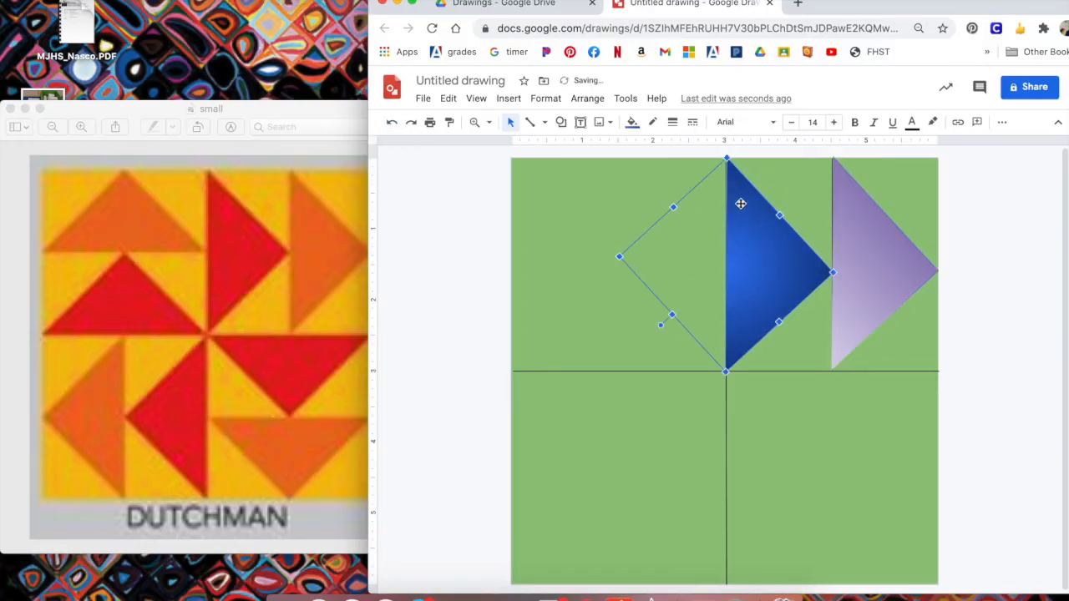
right_click(739, 208)
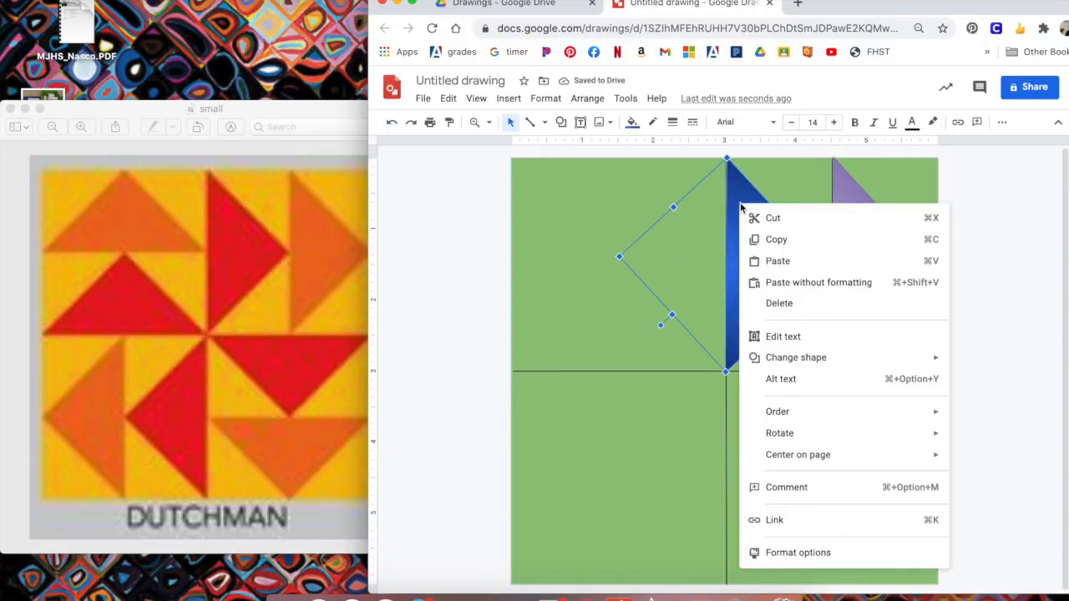
click(778, 239)
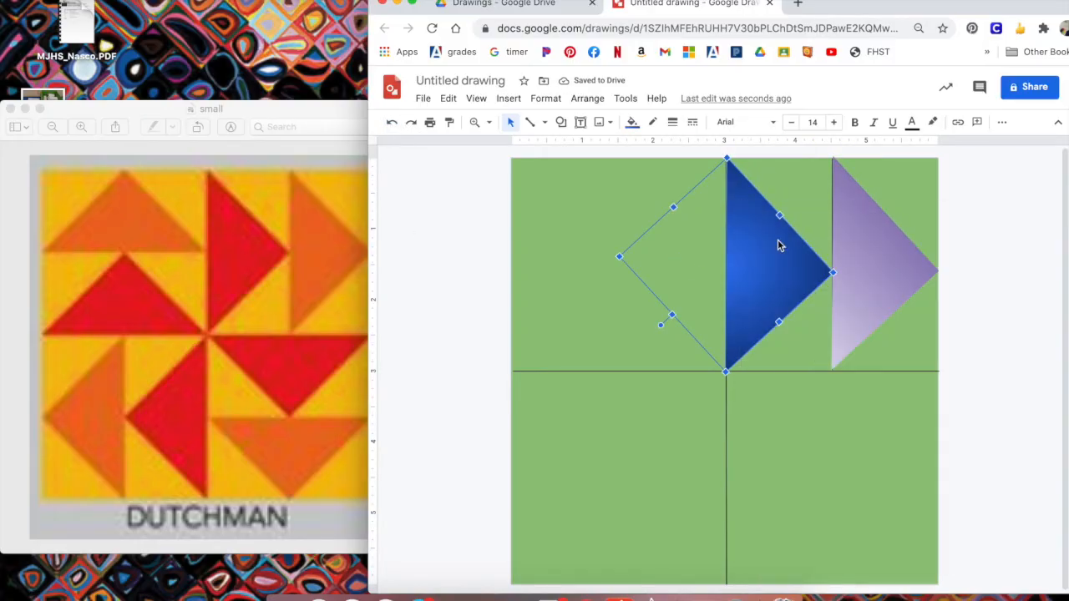
right_click(791, 308)
click(827, 286)
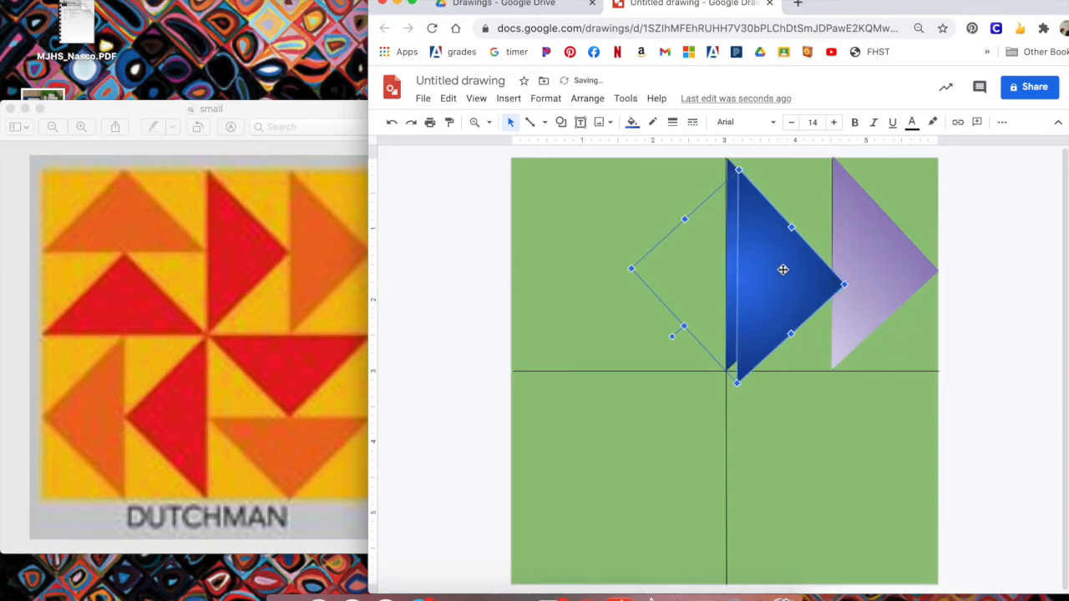
Step: Rotate the copied blue triangle to point down and place its long side under the right half of the horizontal centre line
drag(782, 269, 792, 357)
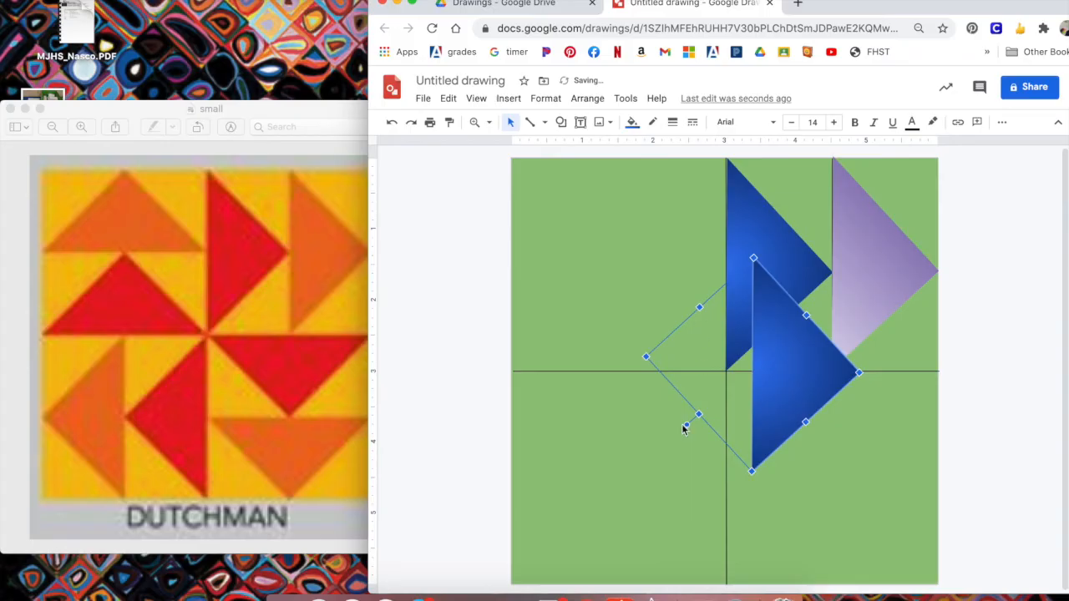
drag(687, 427, 679, 287)
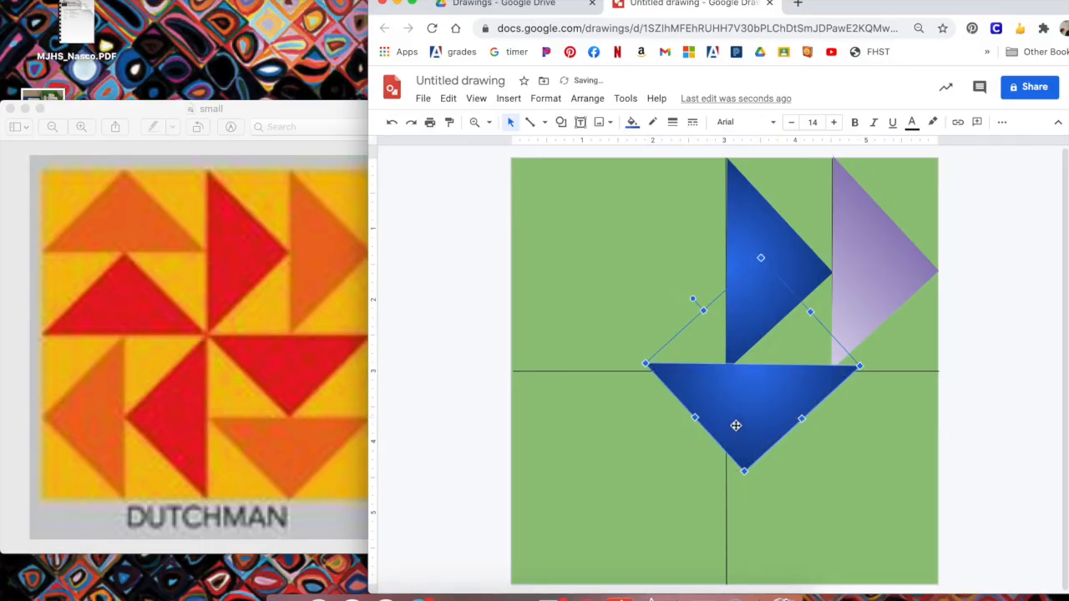
drag(740, 425, 815, 435)
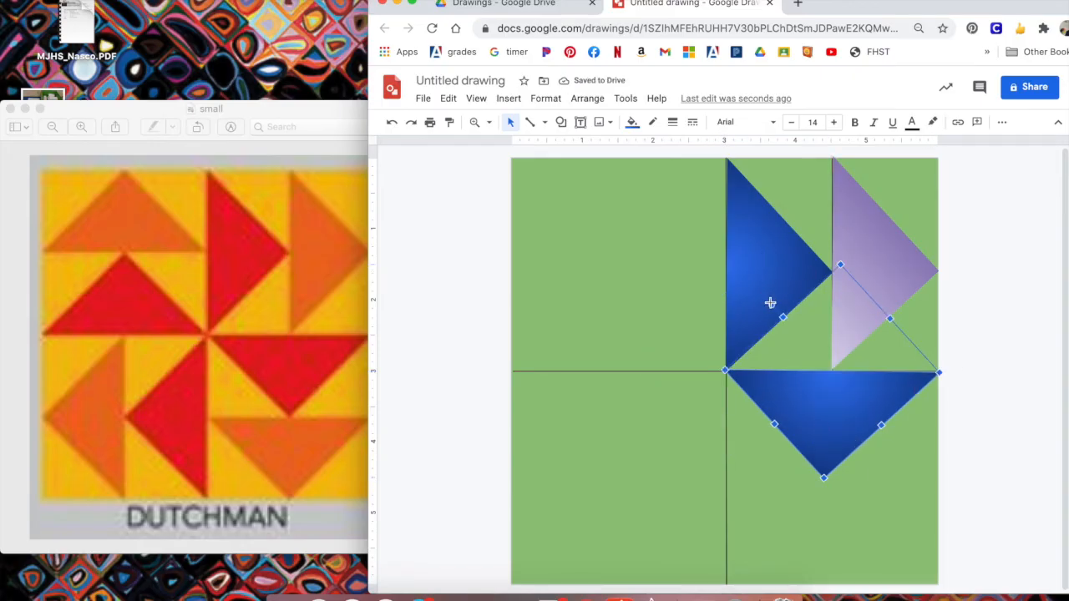
drag(771, 303, 770, 305)
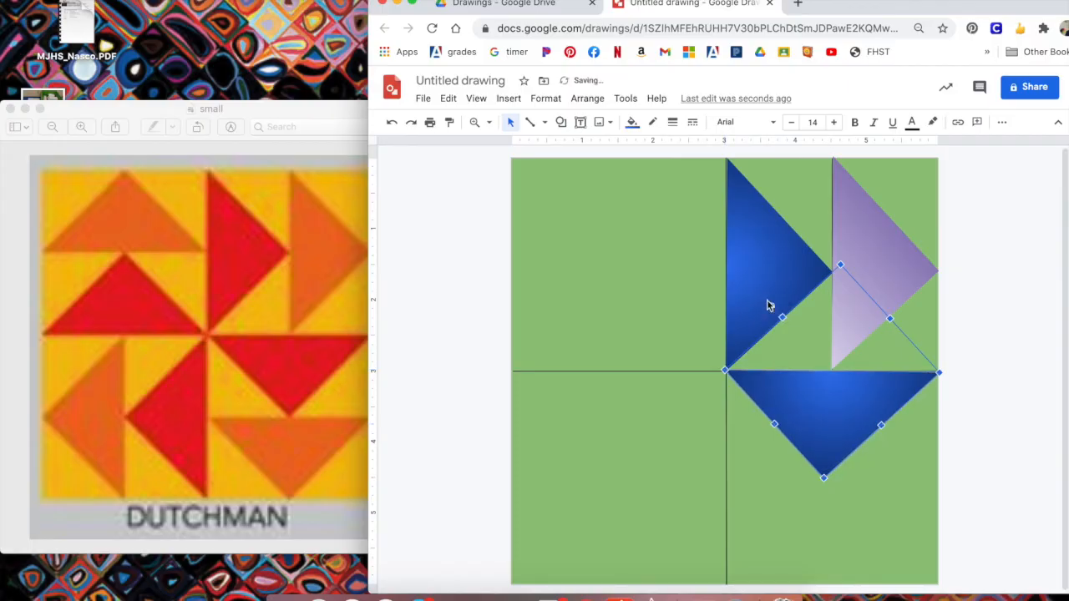
click(886, 473)
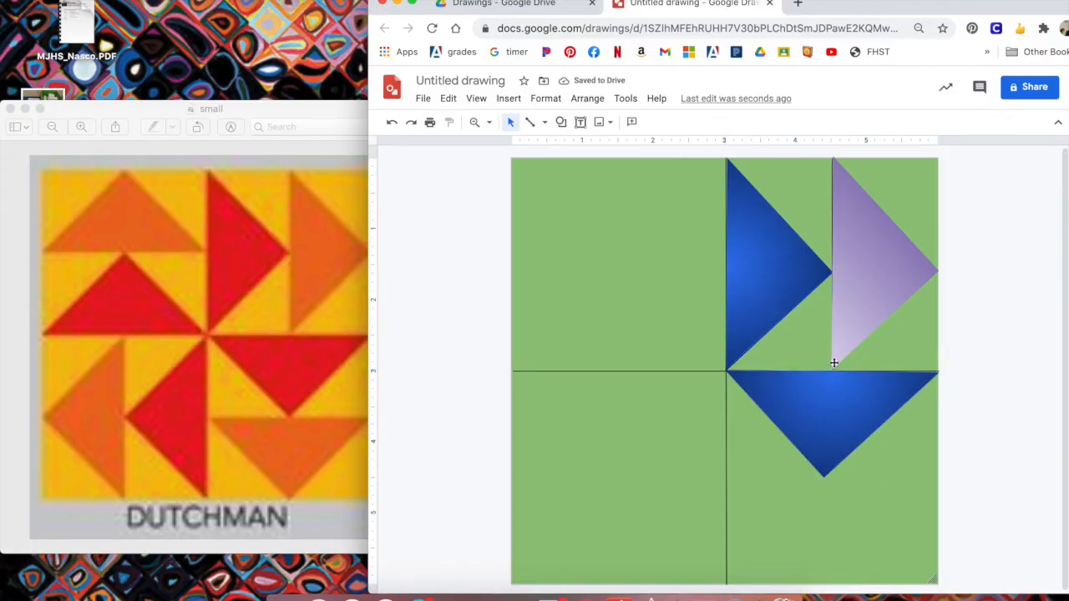
Step: Paste a blue triangle copy, rotate it to point left and place its long side against the lower half of the vertical centre line
click(861, 278)
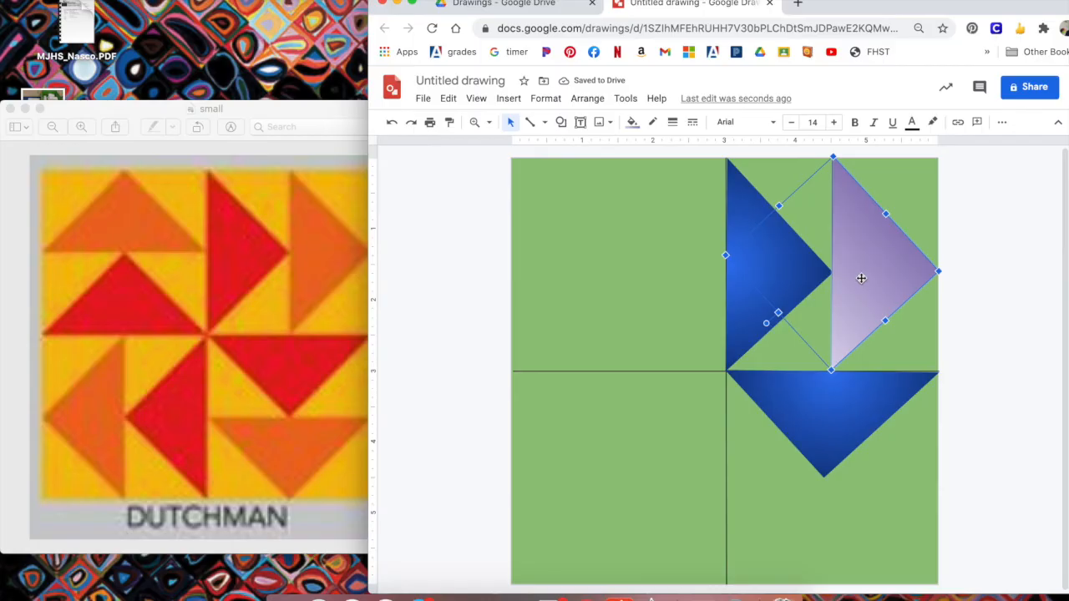
click(827, 400)
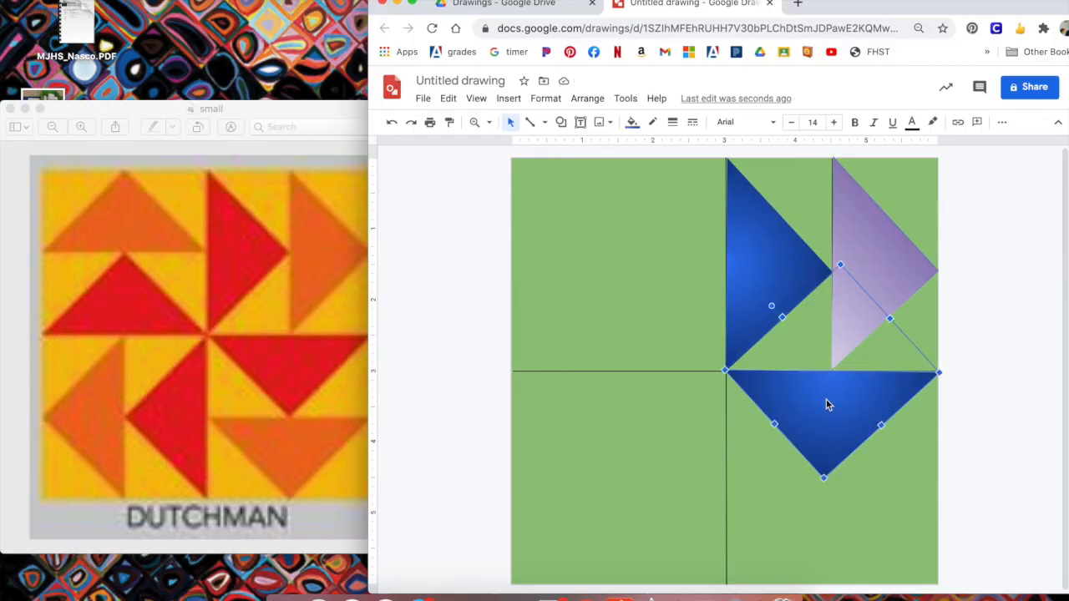
right_click(746, 459)
click(780, 304)
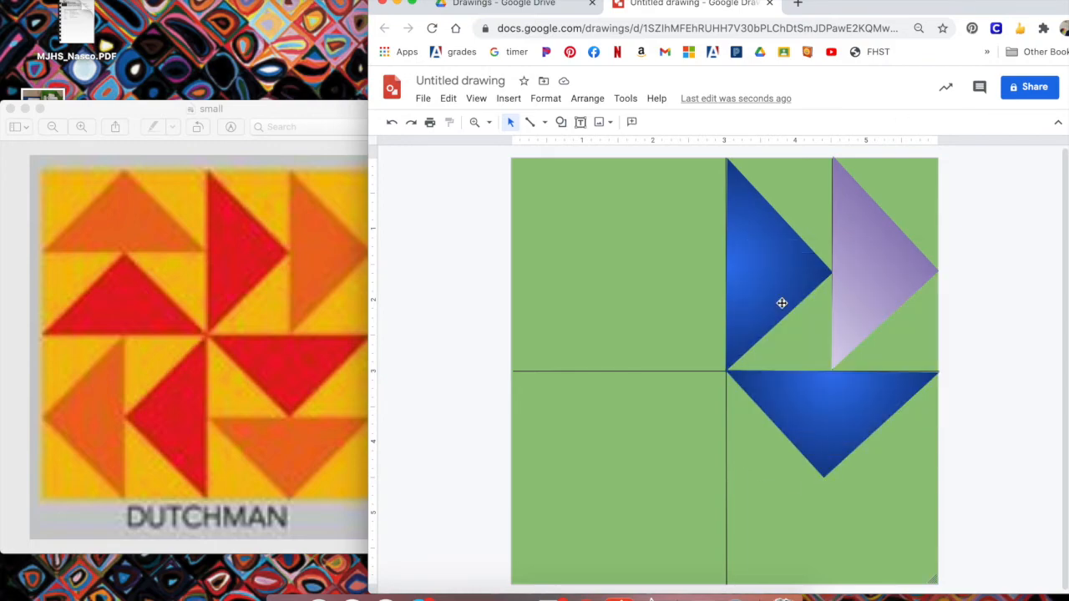
drag(771, 262, 679, 386)
drag(588, 470, 695, 368)
drag(617, 381, 689, 450)
drag(790, 416, 792, 415)
Step: Paste another blue triangle, rotate it to point up and place its long side on the left half of the horizontal centre line
right_click(665, 306)
click(708, 366)
drag(799, 279, 637, 259)
drag(535, 343, 618, 304)
drag(619, 243, 641, 330)
drag(681, 431, 679, 438)
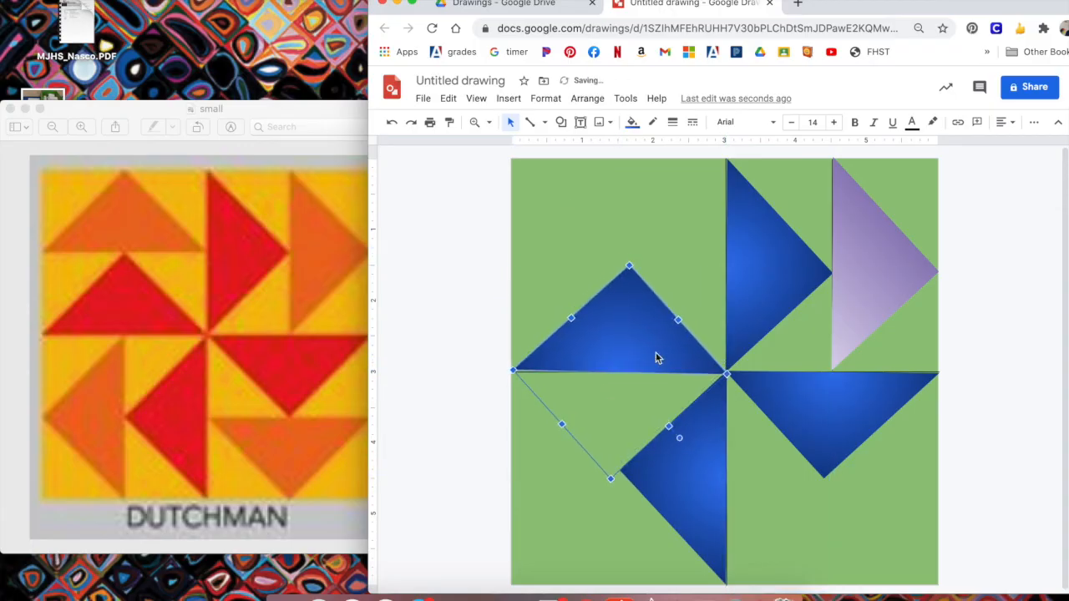
click(806, 240)
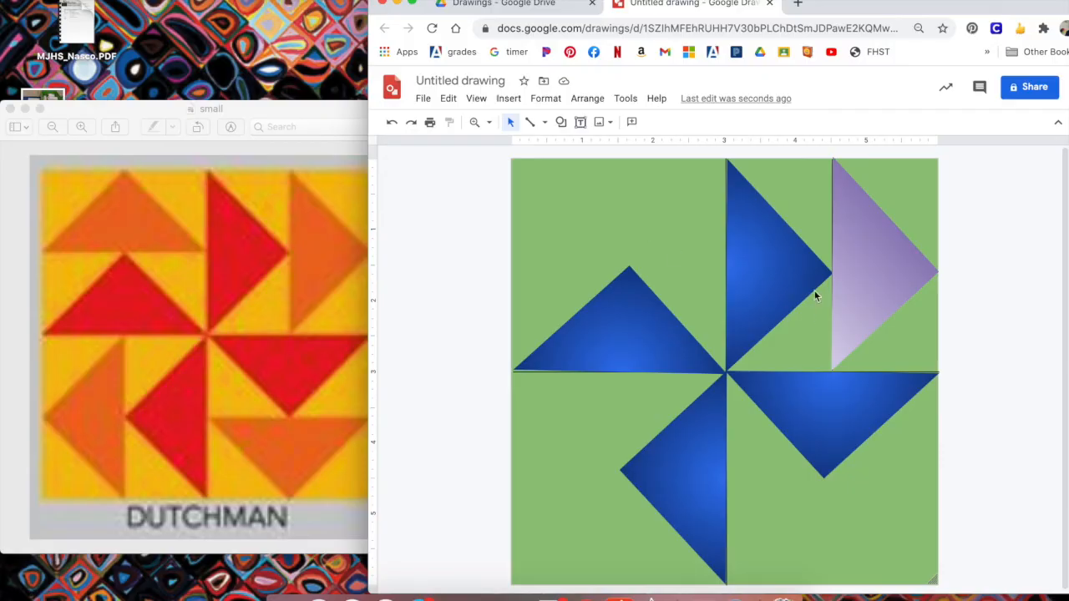
Step: Copy the purple outer triangle, rotate the copy to point down and place it below the blue triangle in the lower-right quarter
click(860, 264)
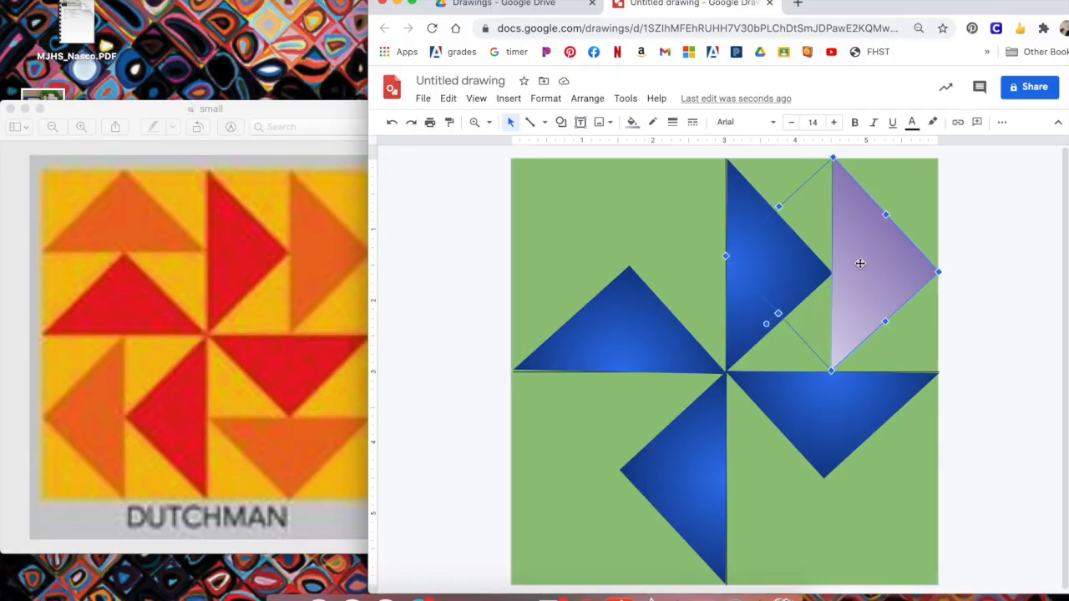
right_click(860, 263)
click(900, 265)
key(super+v)
drag(907, 276, 865, 376)
drag(735, 436, 692, 248)
drag(794, 450, 824, 552)
Step: Paste a second purple triangle copy, rotate it to point left and place it along the outer edge of the lower-left quarter
right_click(589, 528)
click(626, 376)
drag(903, 290, 621, 475)
drag(507, 532, 637, 414)
drag(555, 455, 602, 462)
Step: Paste a third purple triangle copy, rotate it to point up and fit it above the blue triangle in the upper-left quarter
right_click(659, 273)
click(699, 335)
drag(903, 290, 674, 275)
drag(568, 344, 693, 356)
drag(641, 269, 621, 252)
drag(675, 338, 684, 330)
click(683, 288)
drag(632, 225, 657, 241)
click(672, 292)
click(972, 443)
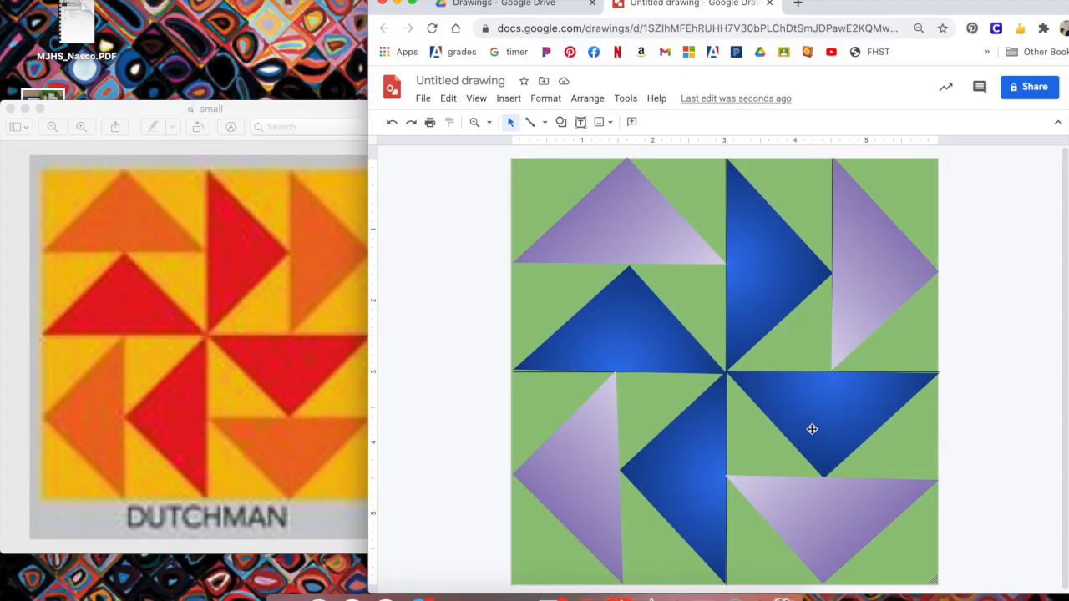
Step: Delete the horizontal and vertical centre guide lines, moving the upper blue triangle aside and back into place
click(522, 374)
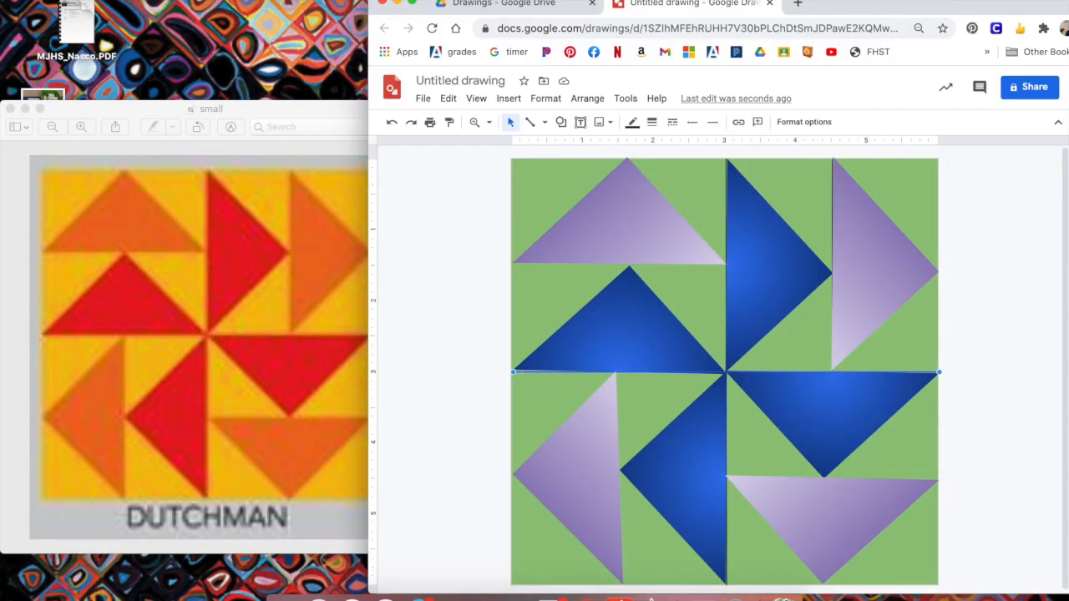
key(Delete)
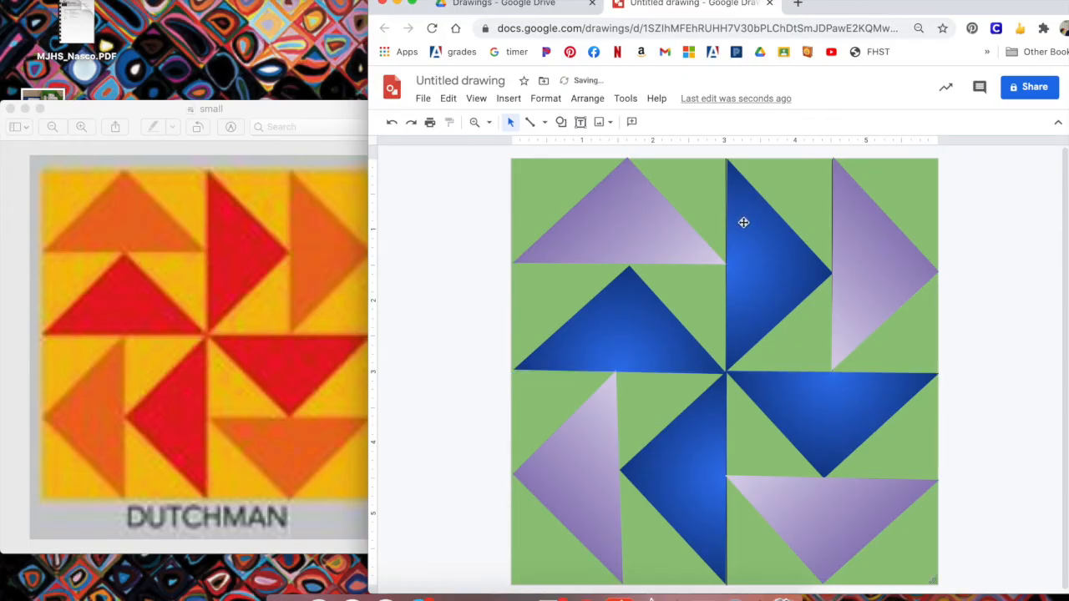
drag(743, 222, 758, 219)
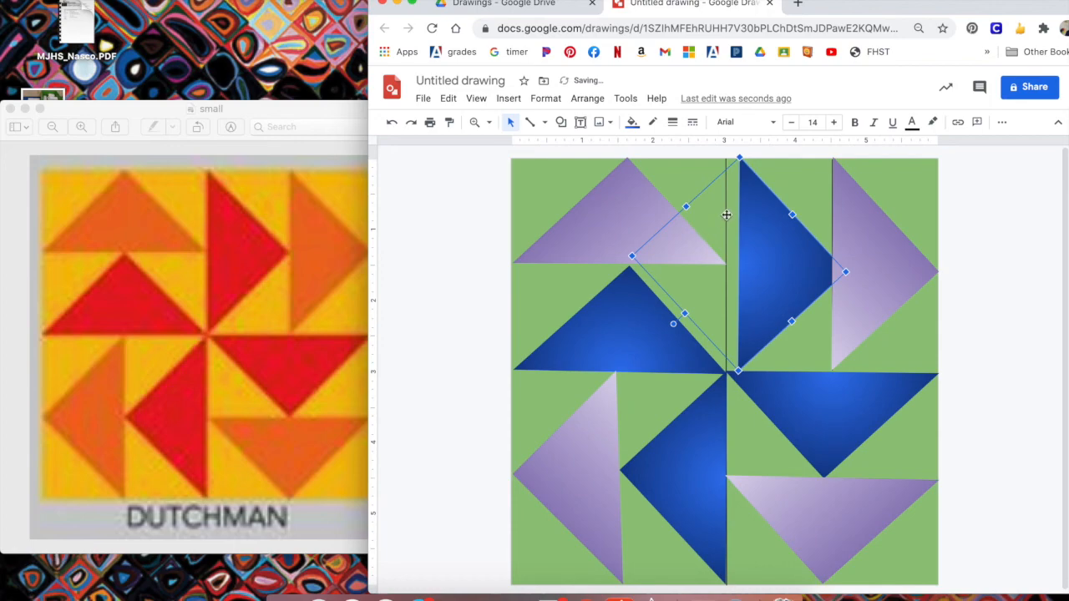
click(726, 219)
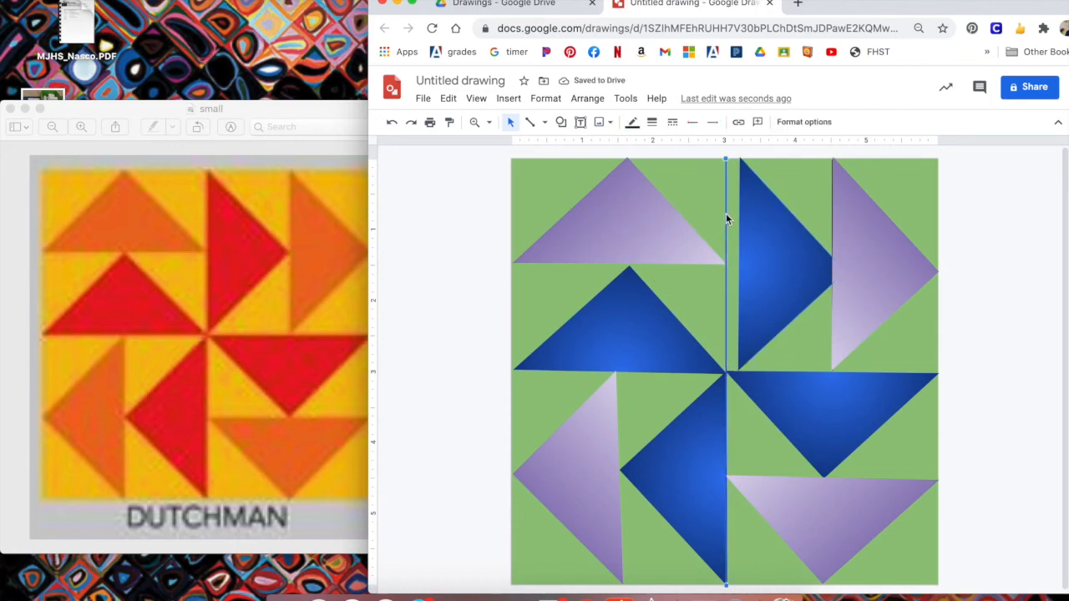
key(BackSpace)
drag(772, 238, 763, 240)
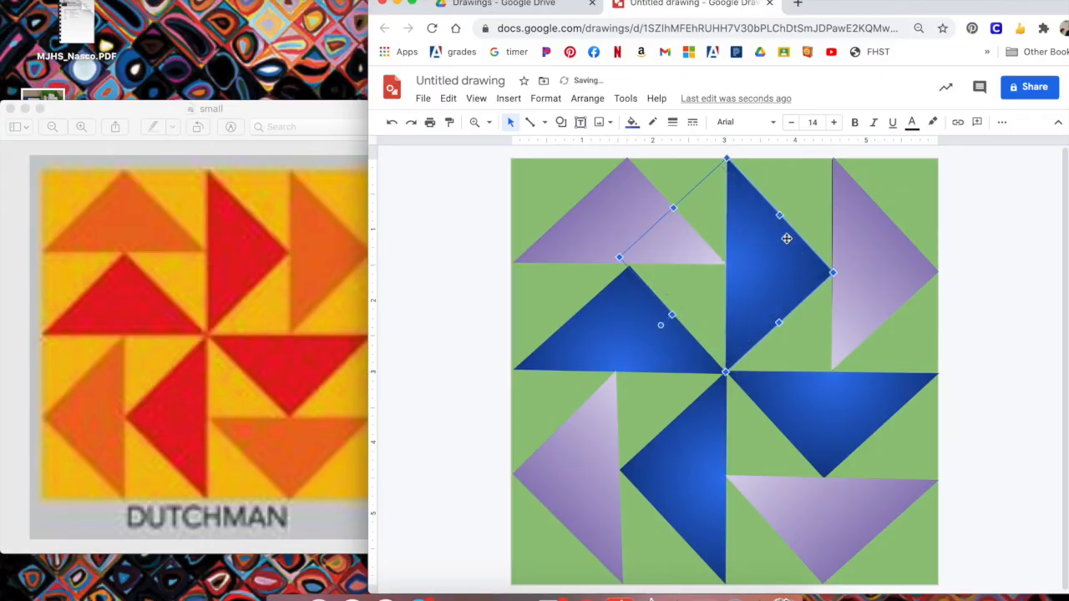
Step: Move the upper-right purple triangle aside, delete the guide line behind it and return the triangle to its place
drag(868, 232, 879, 229)
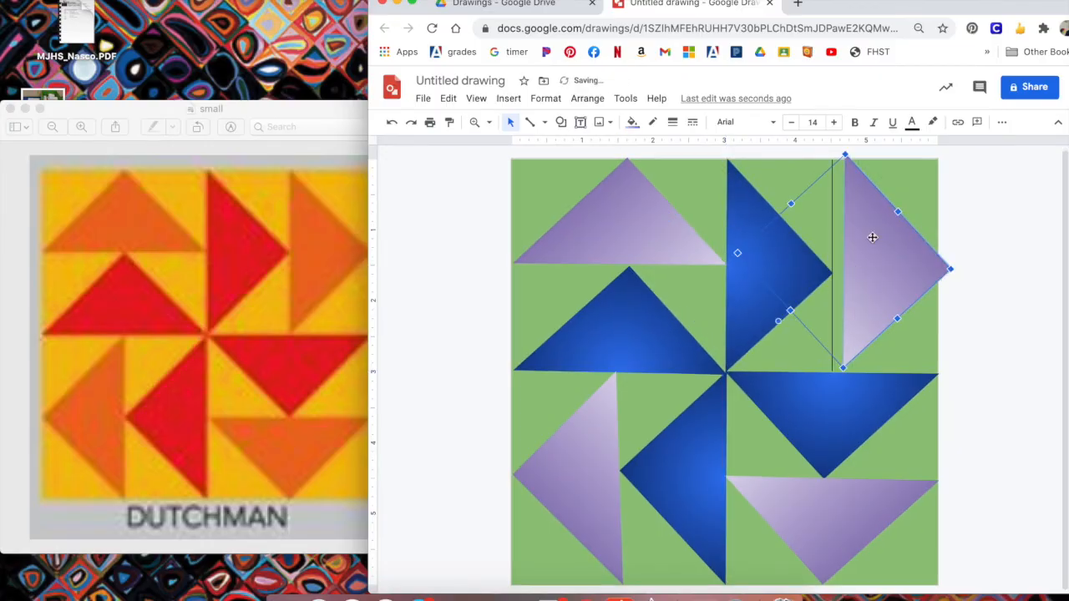
click(831, 361)
key(Delete)
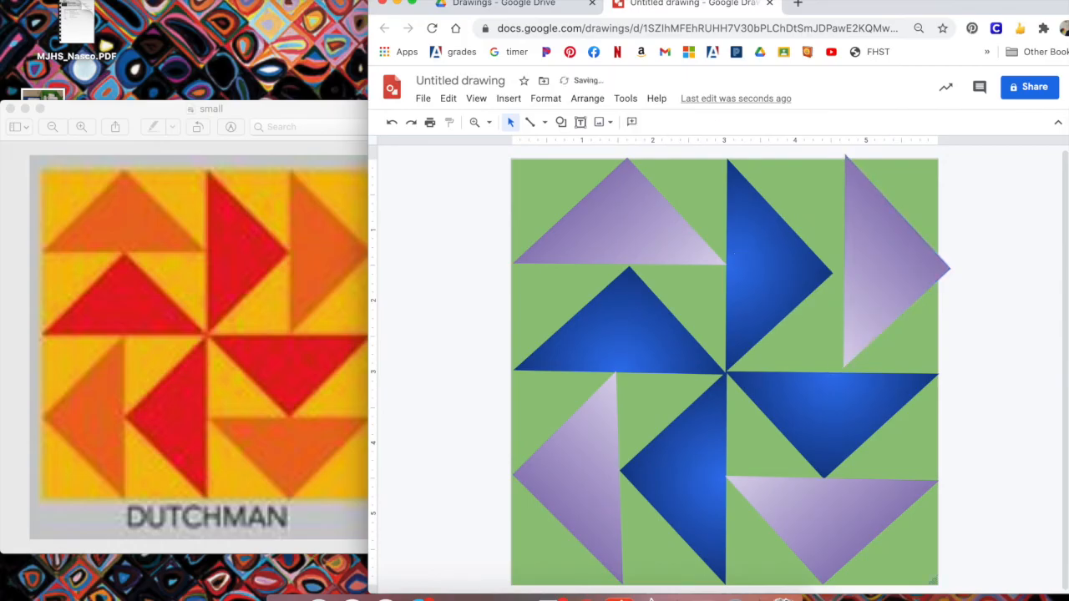
click(860, 309)
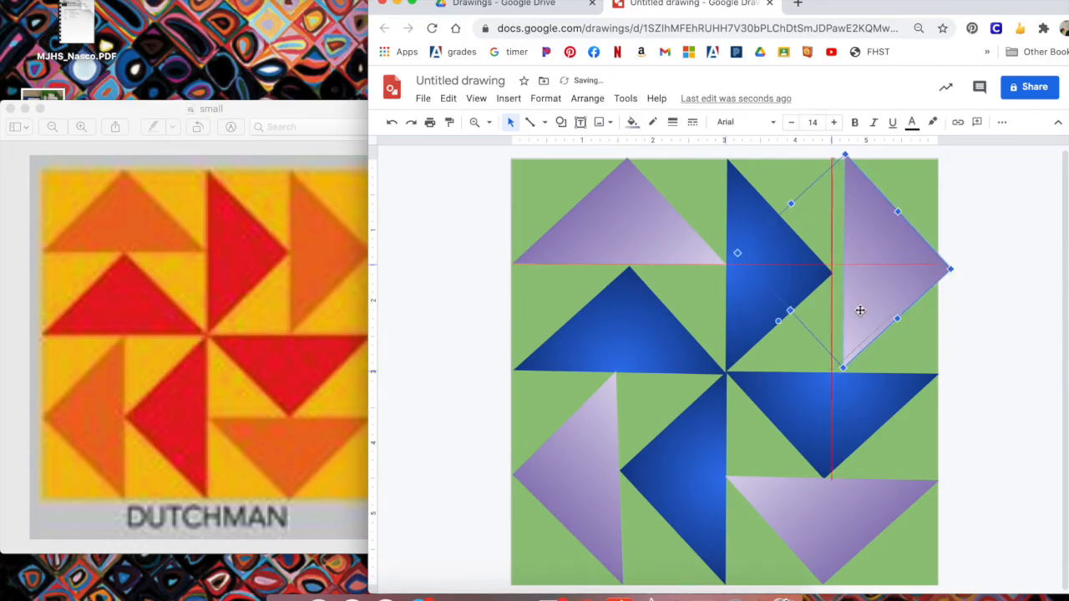
drag(860, 310, 848, 310)
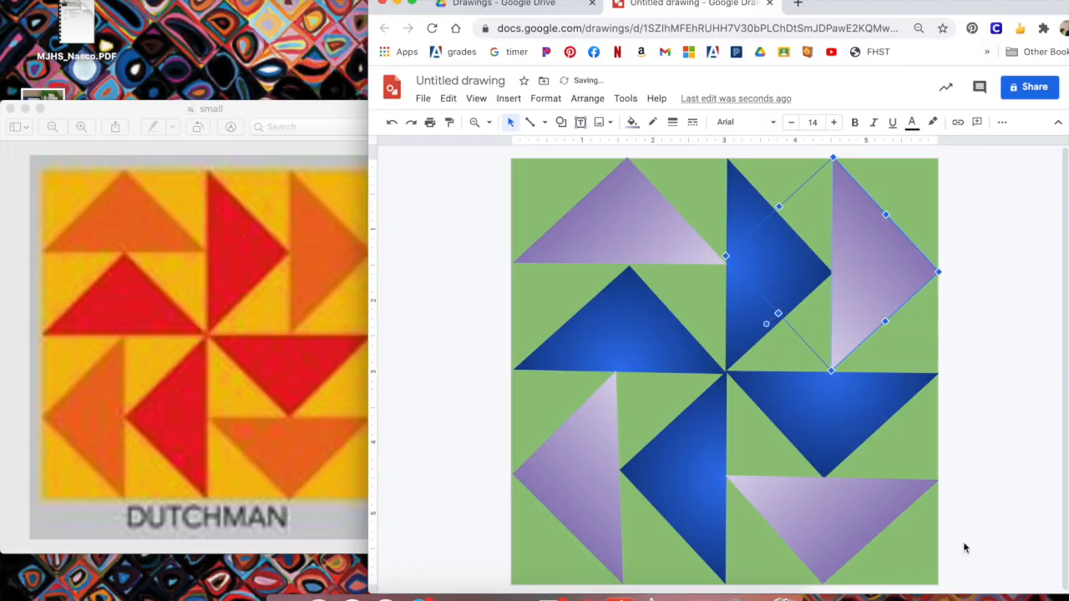
click(979, 481)
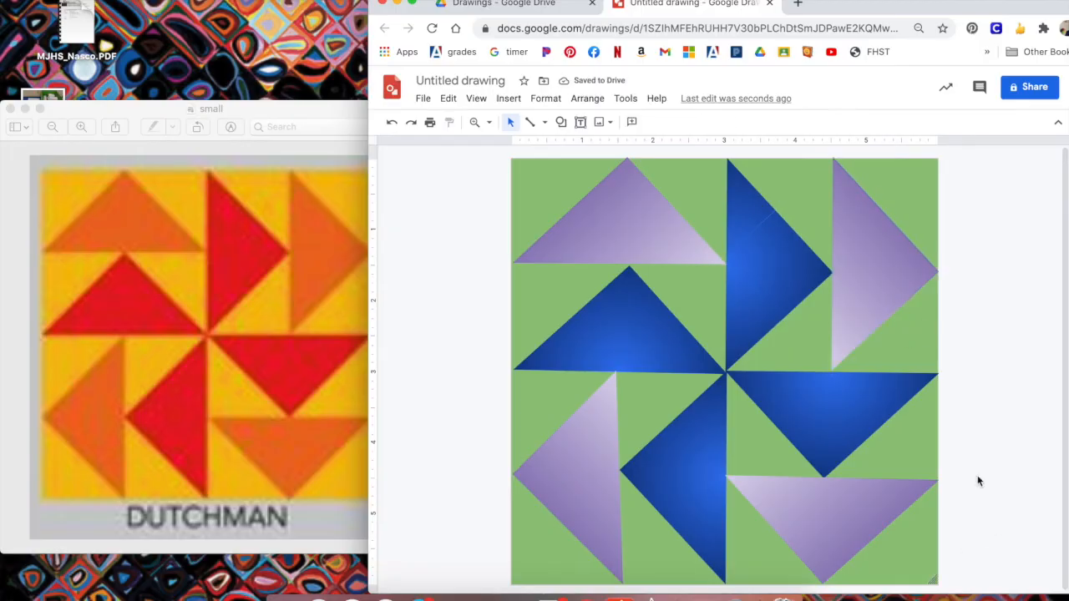
Step: Rename the drawing with the owner's surname followed by "Quilt" and check its folder location
click(449, 79)
text(Col)
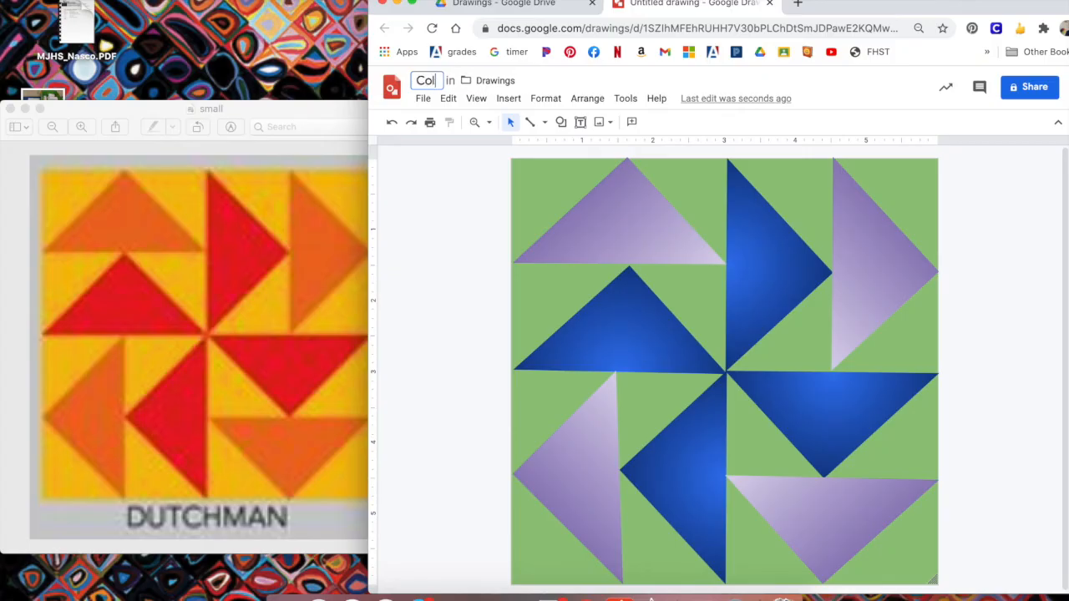
text(lins)
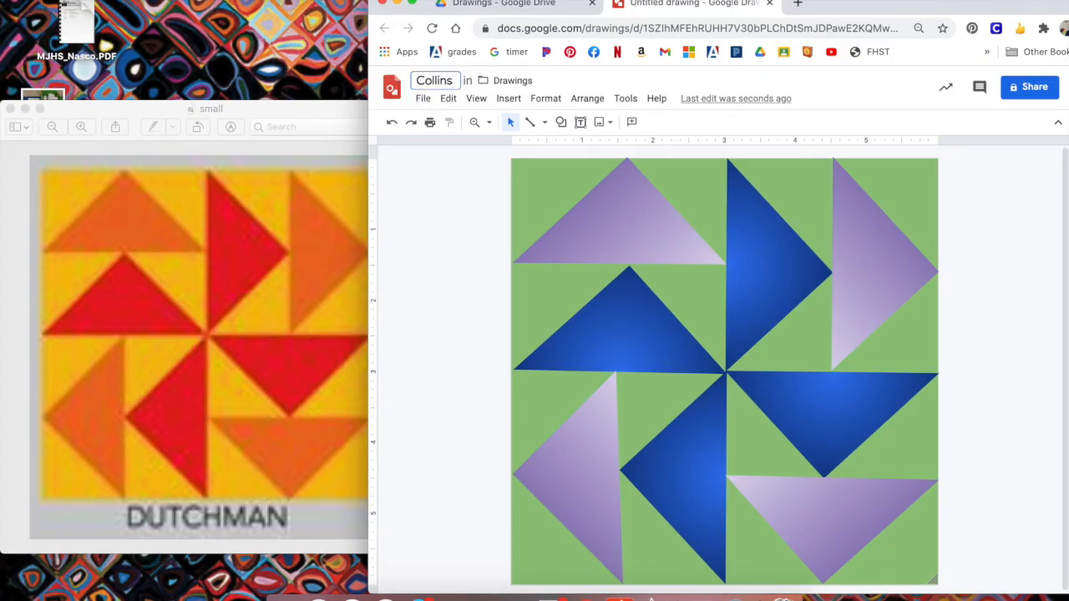
text( Quilt)
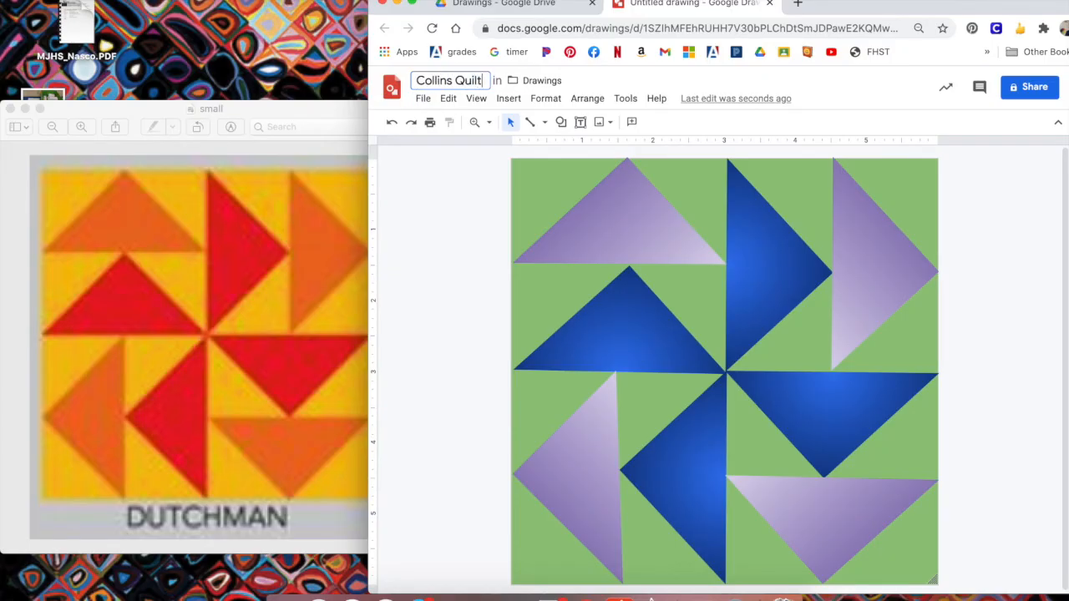
click(530, 81)
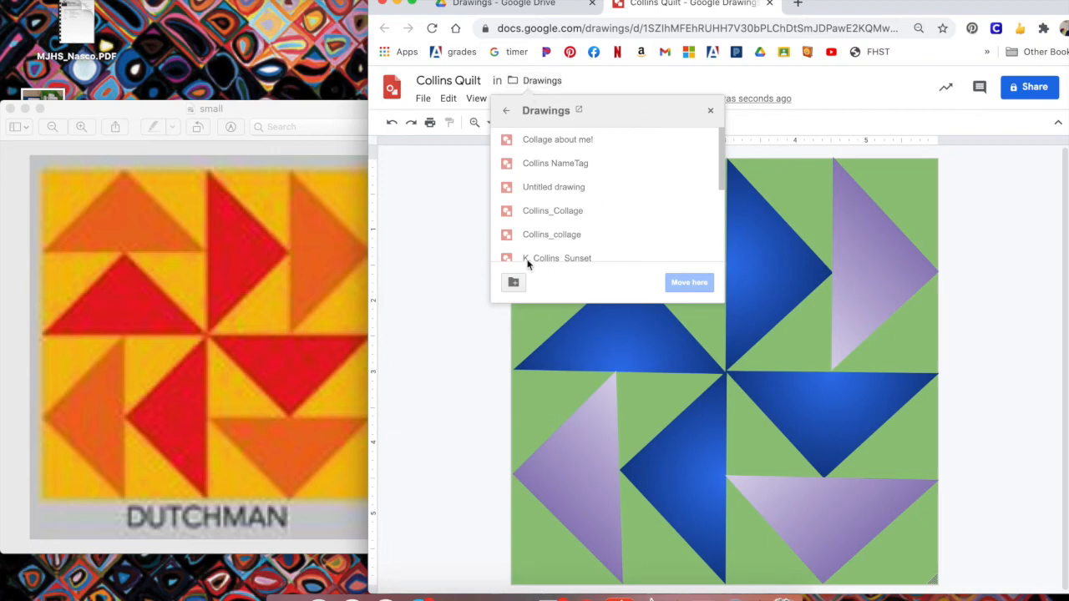
click(441, 204)
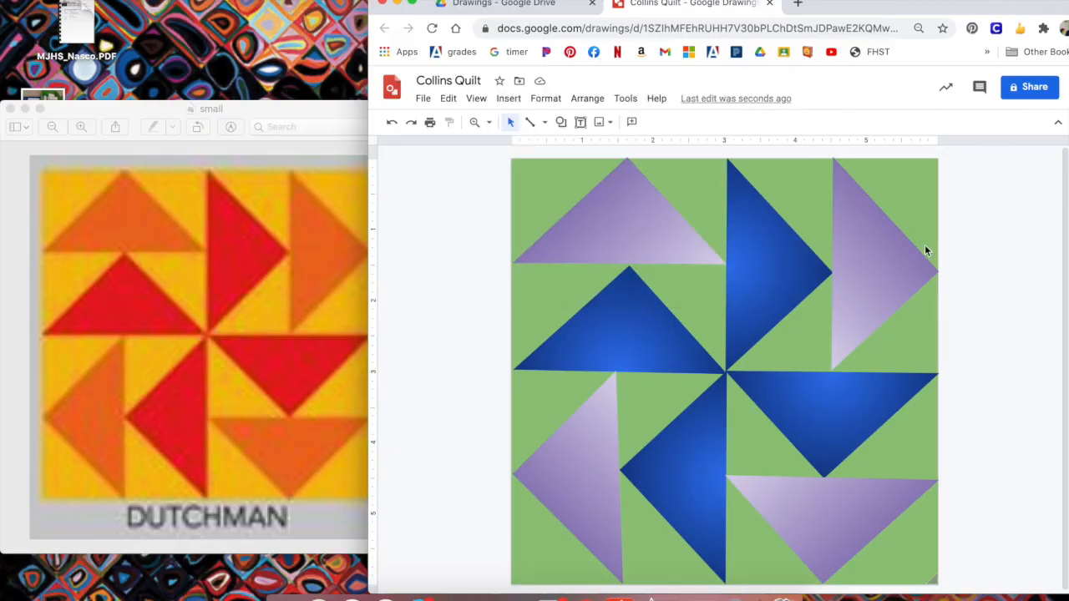
drag(980, 4, 829, 4)
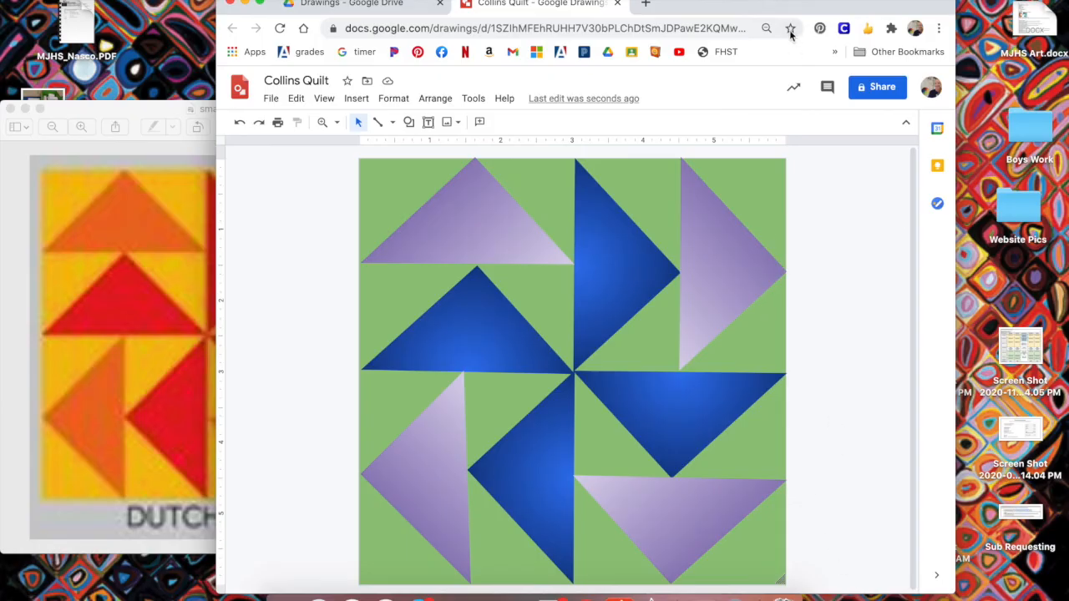
drag(792, 4, 956, 4)
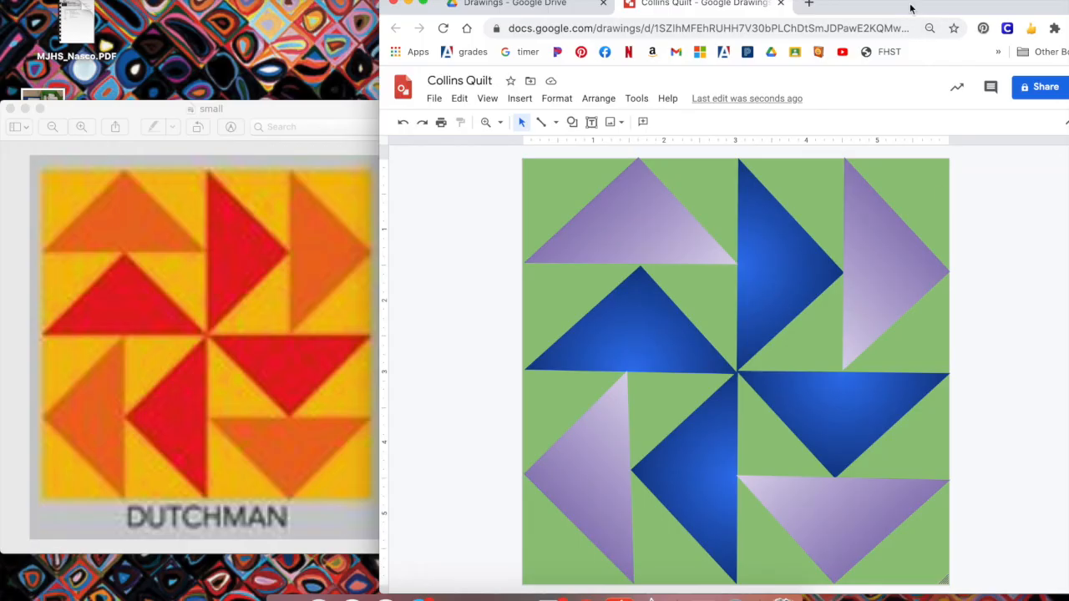
drag(910, 9, 780, 9)
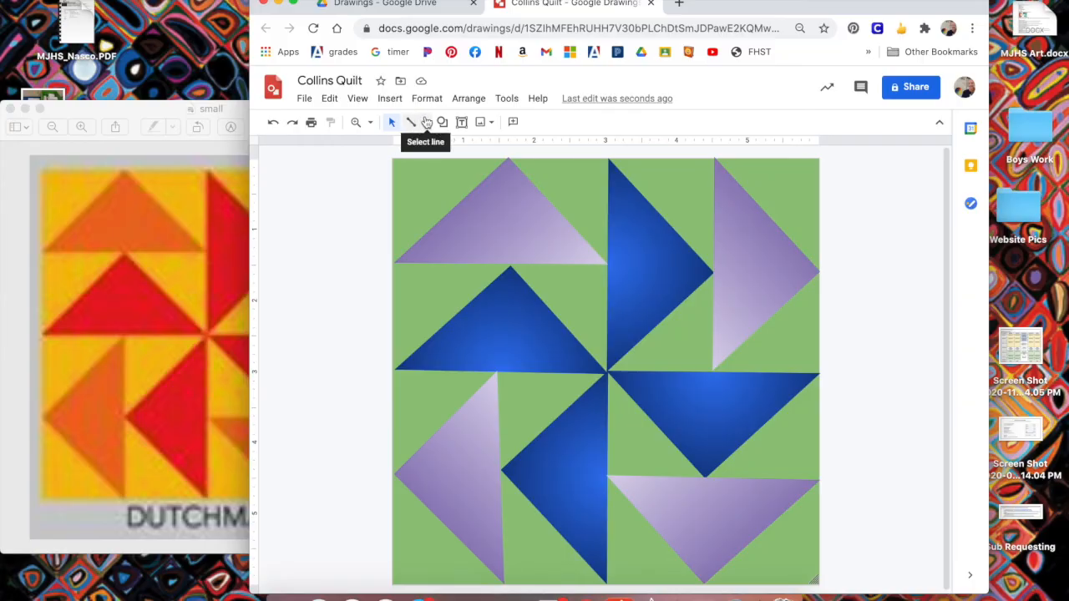
Step: Draw a closed Polyline triangle over the background corner at the block's upper right, along the purple triangle's outer edge
click(427, 123)
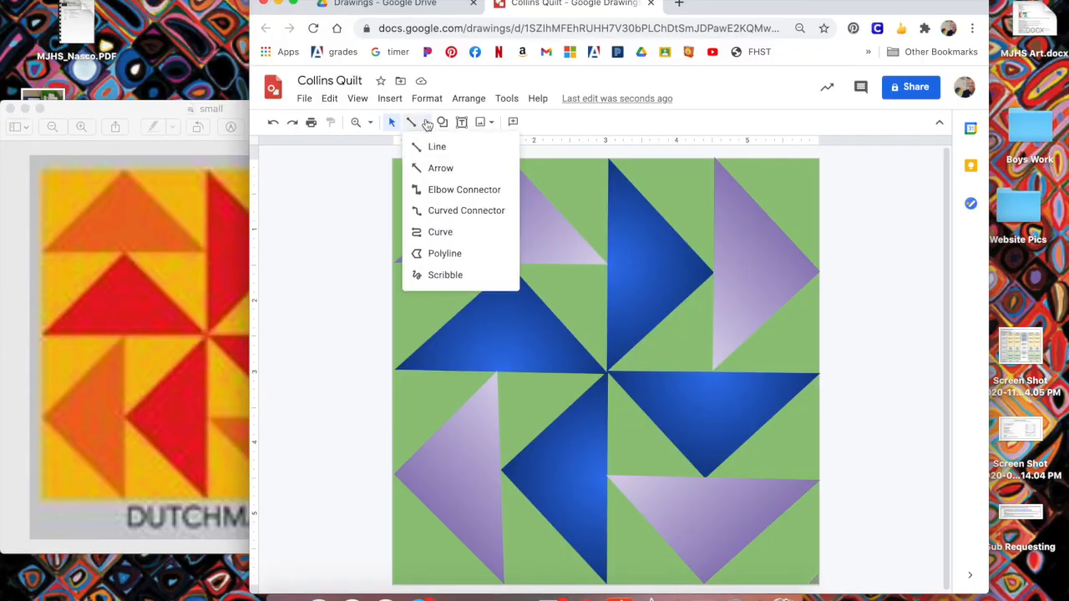
click(432, 254)
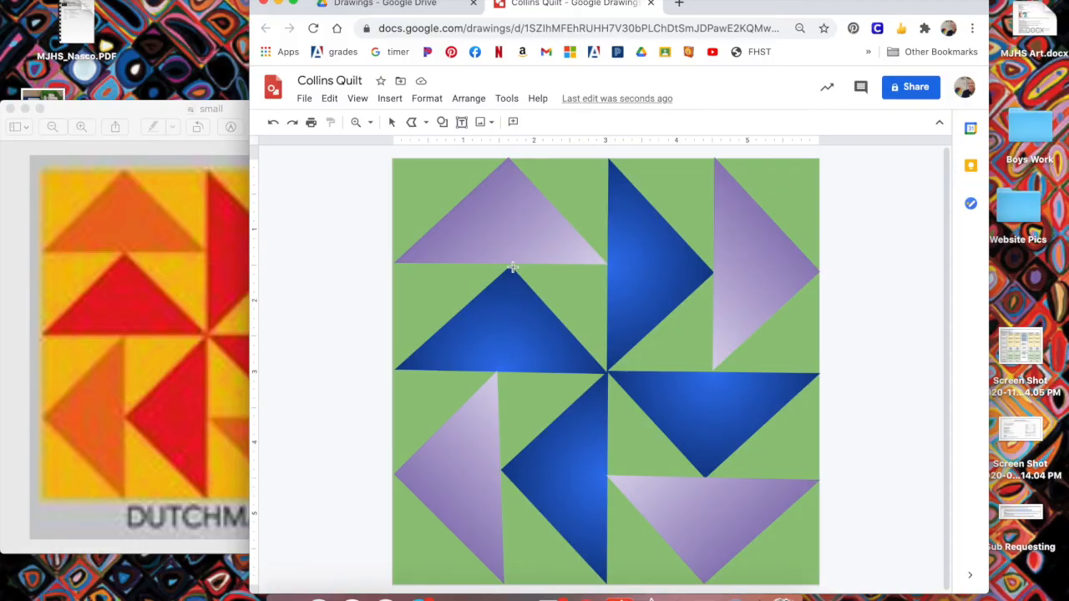
click(716, 158)
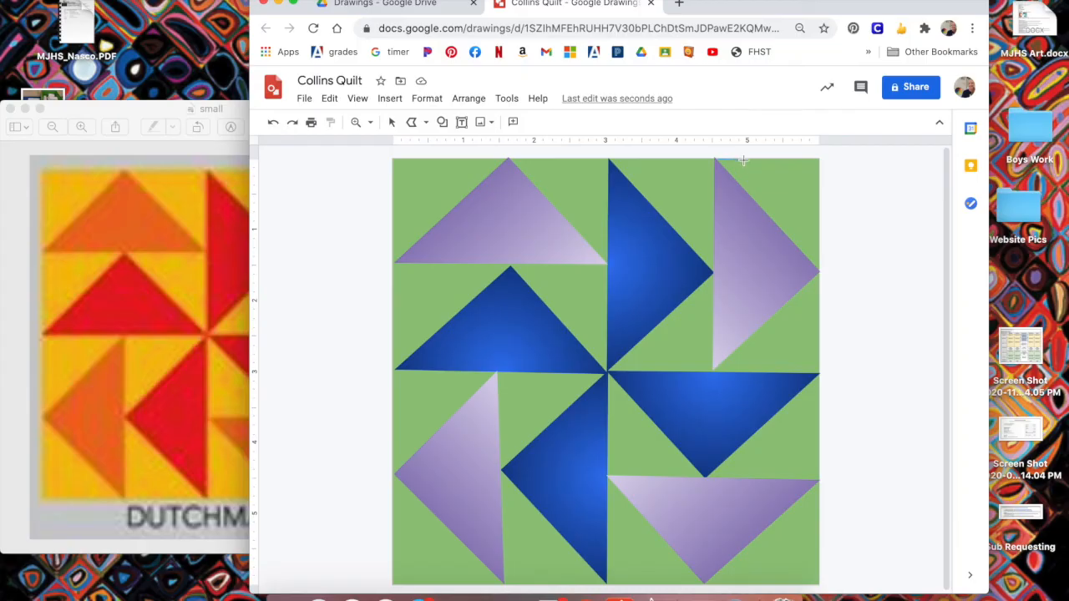
click(819, 158)
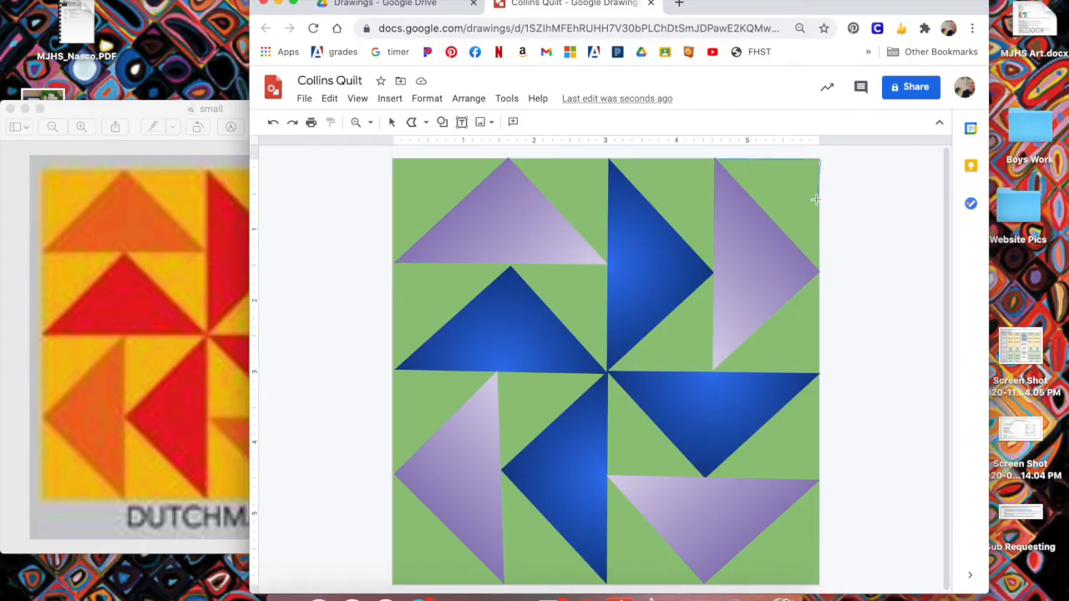
click(819, 271)
click(715, 159)
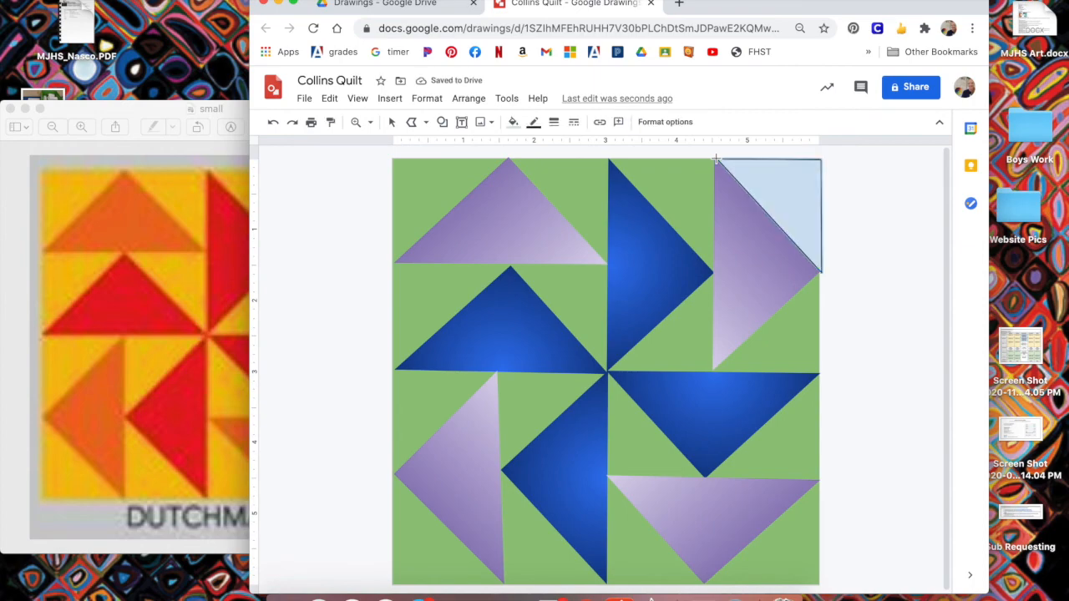
Step: Fill the new corner triangle with the dark green radial gradient and make its border transparent
click(513, 122)
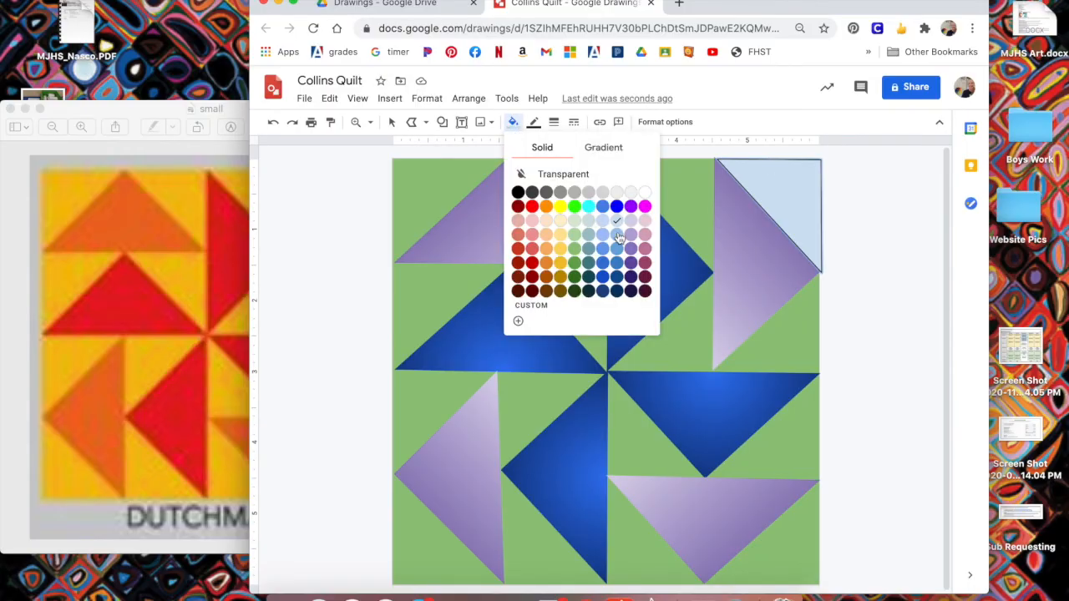
click(603, 147)
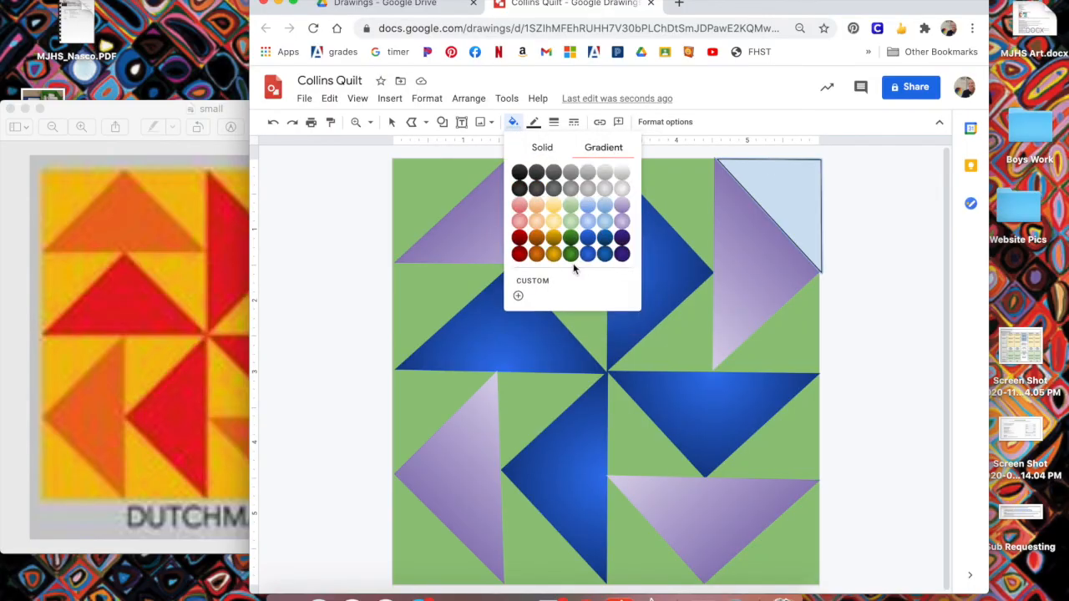
click(571, 240)
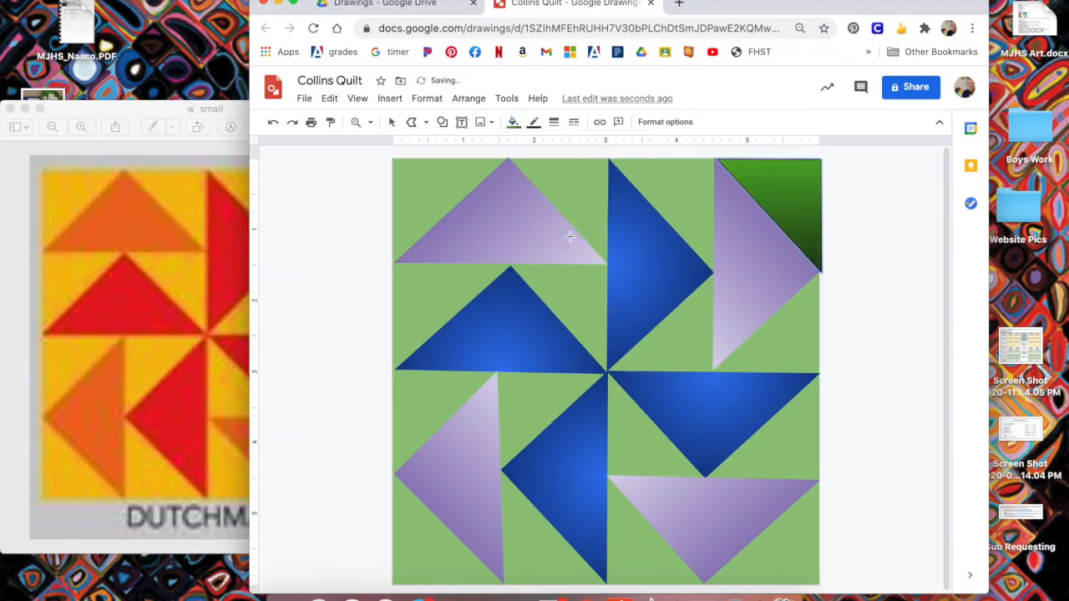
click(513, 122)
click(573, 253)
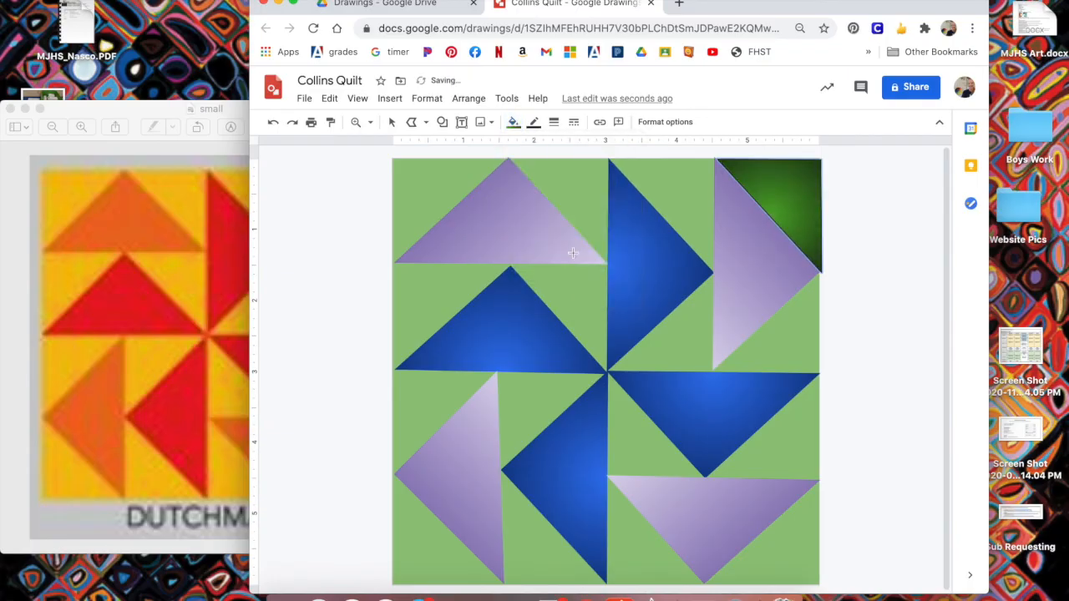
click(535, 123)
click(574, 149)
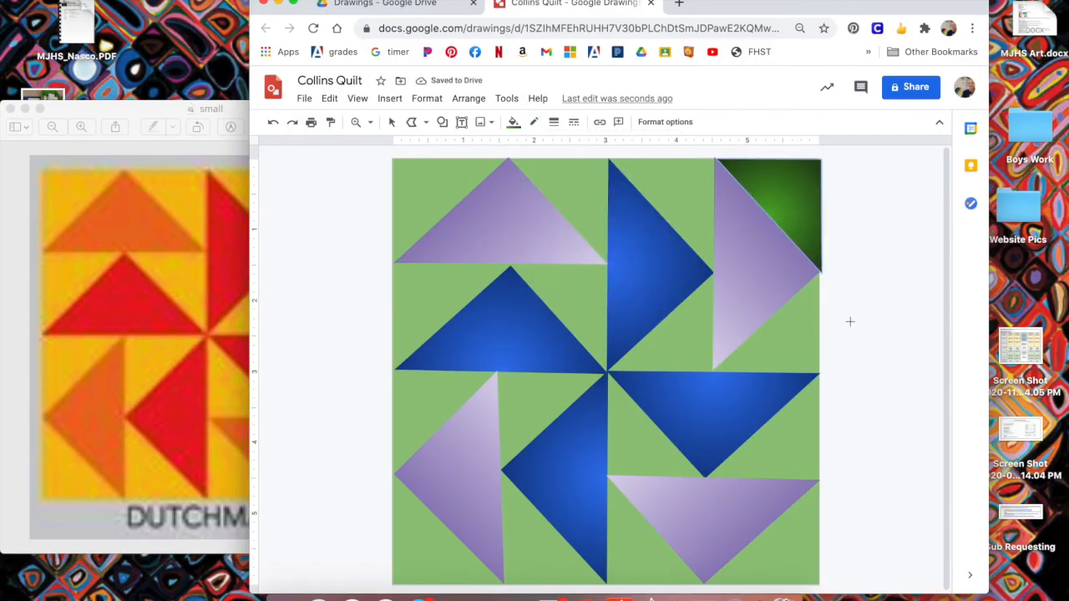
Step: Duplicate the dark green gradient triangle in the block's upper-right corner by copying and pasting it
mouse_move(850, 322)
mouse_down()
mouse_move(877, 289)
mouse_move(799, 184)
mouse_move(911, 250)
mouse_move(925, 353)
mouse_move(849, 359)
mouse_move(494, 298)
mouse_move(304, 124)
mouse_up()
click(393, 124)
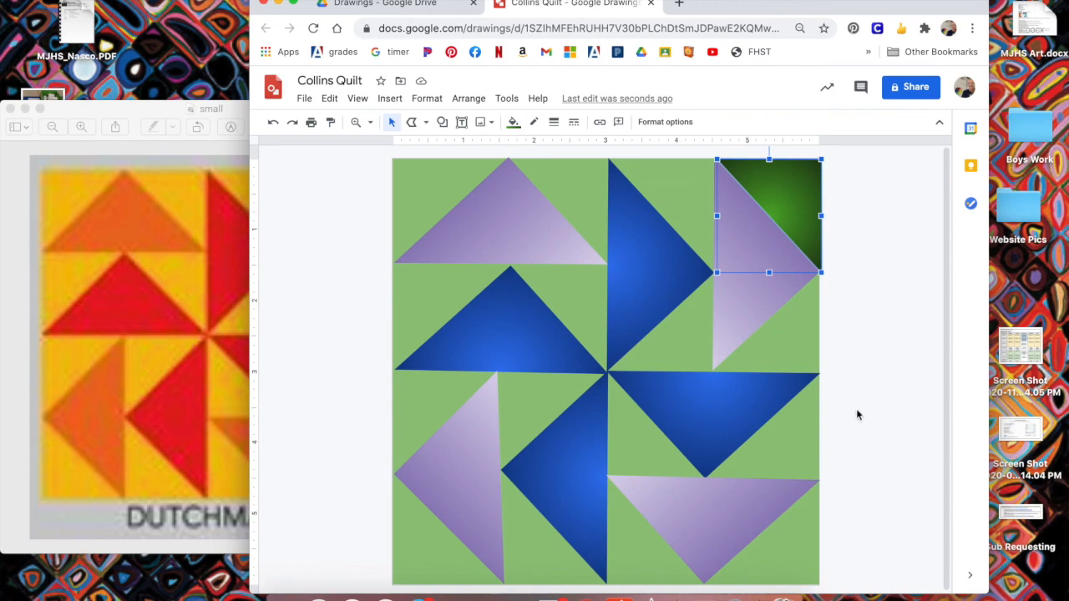
right_click(790, 215)
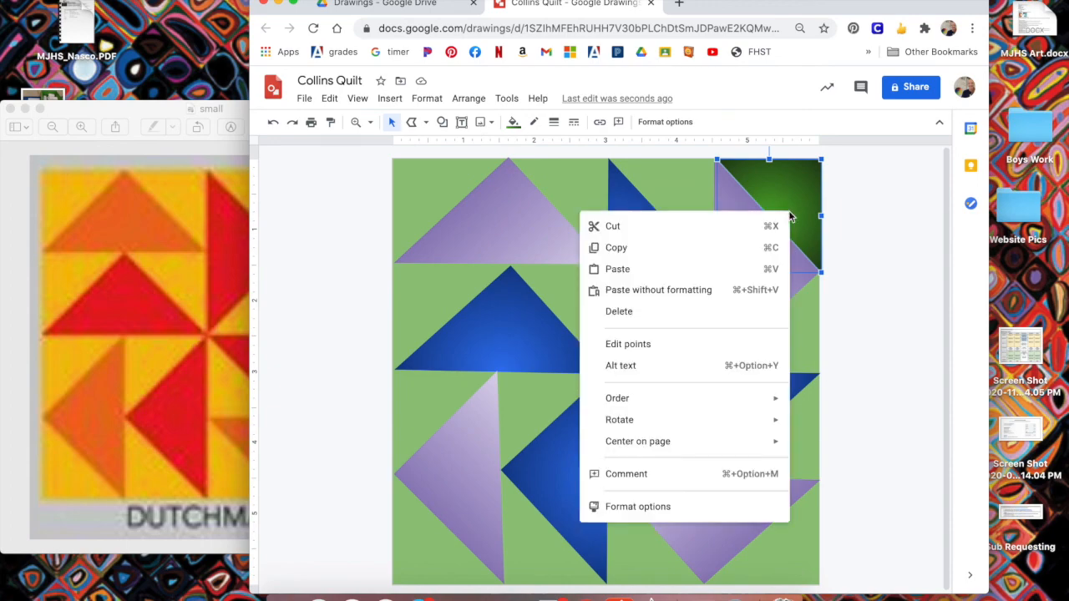
click(624, 237)
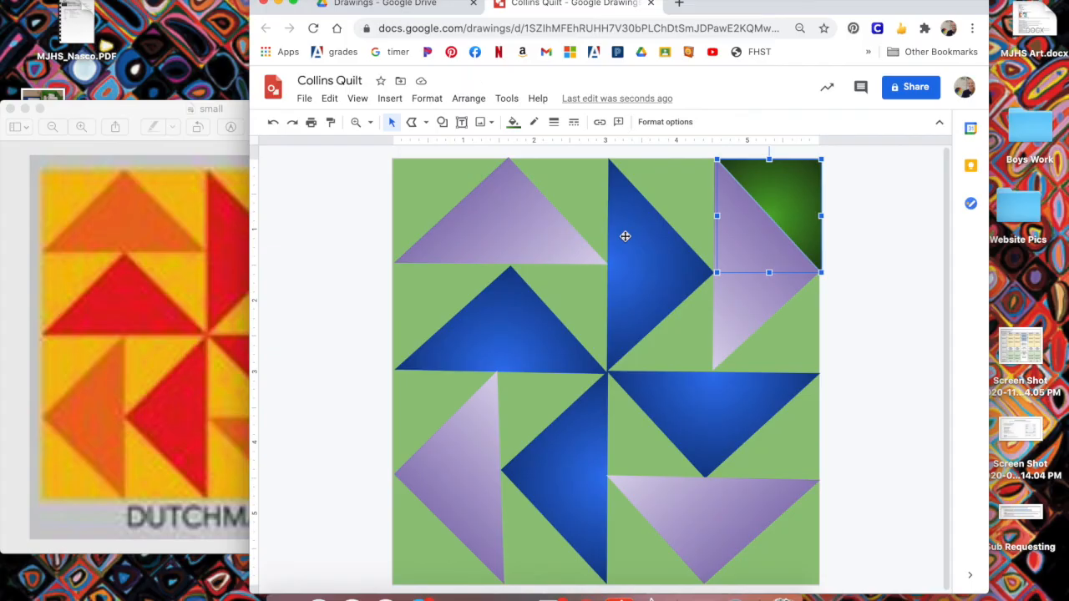
right_click(625, 236)
click(673, 285)
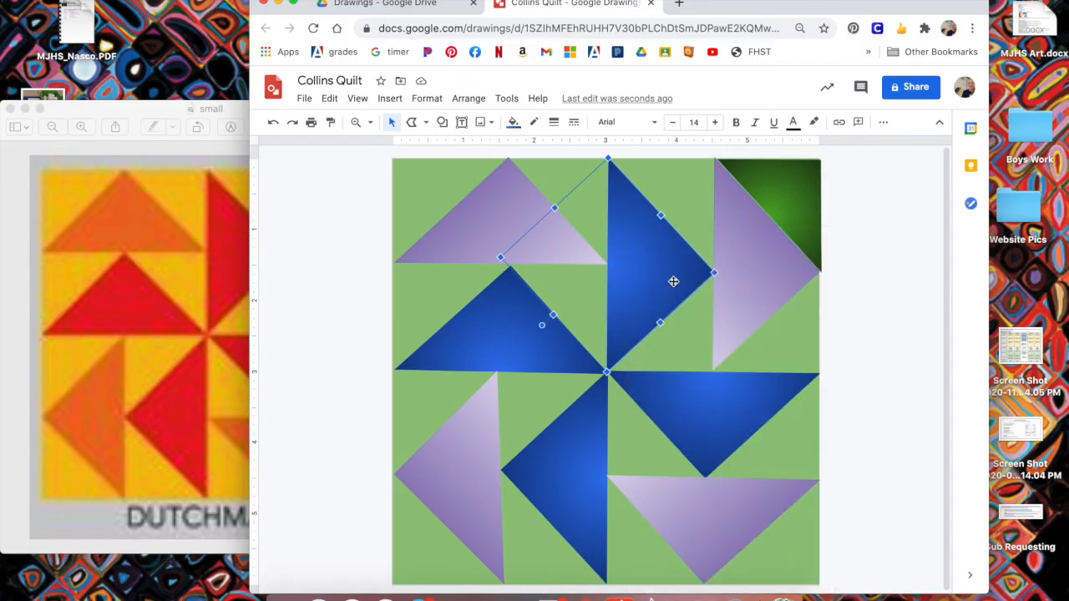
Step: Rotate the pasted green triangle a quarter turn clockwise and fit it into the block's lower-right corner beside the purple triangle
drag(788, 208, 780, 303)
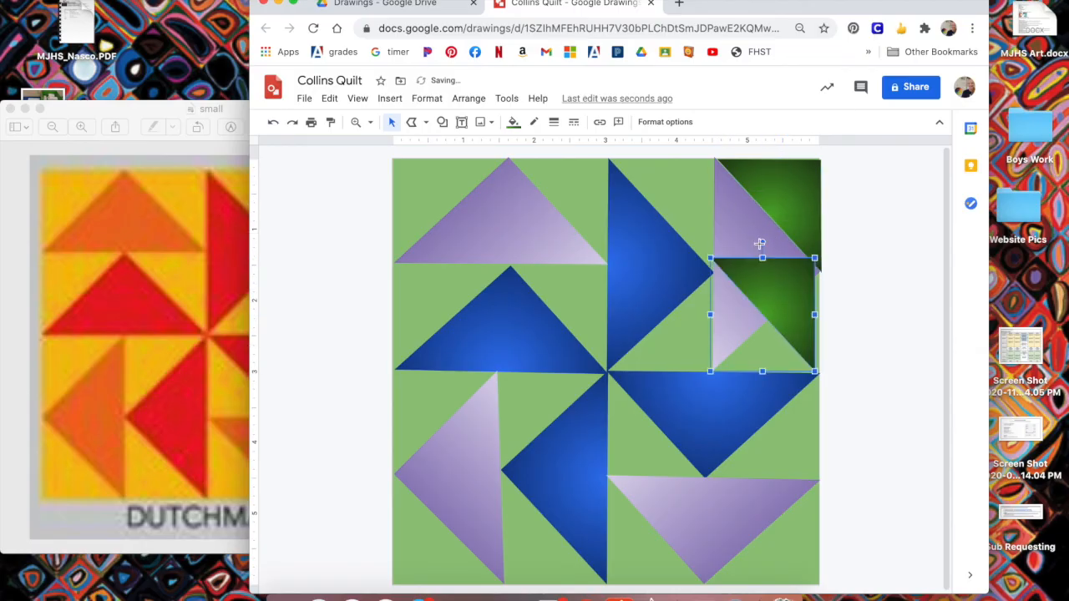
drag(763, 243, 852, 314)
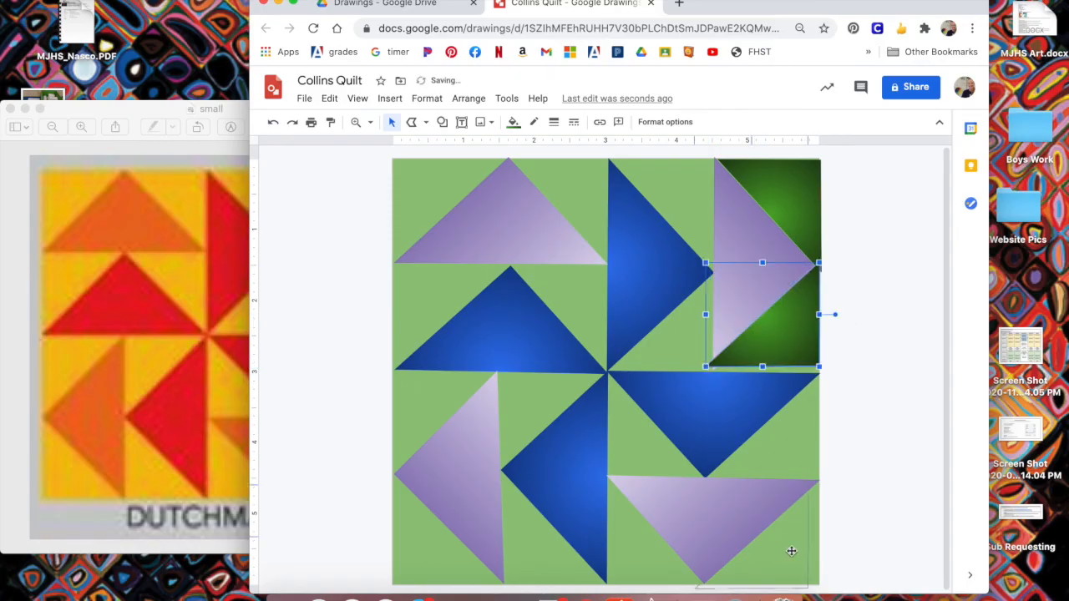
drag(802, 548, 802, 548)
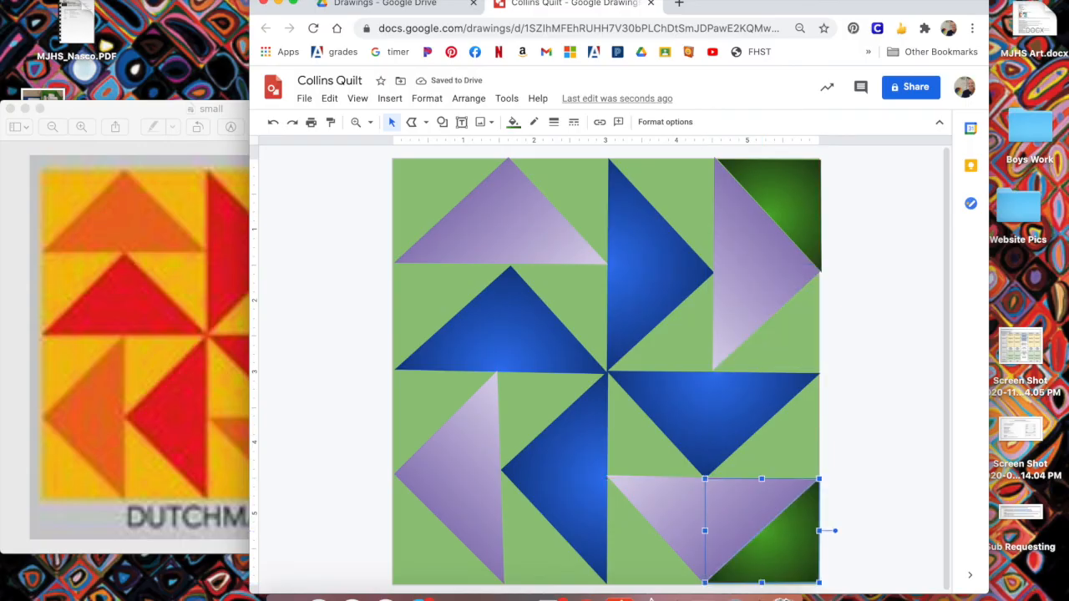
Step: Paste another dark green triangle, rotate it a half turn and move it into the block's lower-left corner
right_click(556, 393)
click(597, 237)
drag(493, 374, 493, 504)
drag(488, 479, 445, 561)
drag(459, 512, 412, 512)
drag(435, 559, 436, 579)
click(477, 549)
Step: Resize the lower-left green triangle so it fills the corner up to the purple triangle's long edge
click(478, 584)
drag(499, 586, 505, 587)
click(359, 492)
click(273, 123)
scroll(844, 306, down, 1)
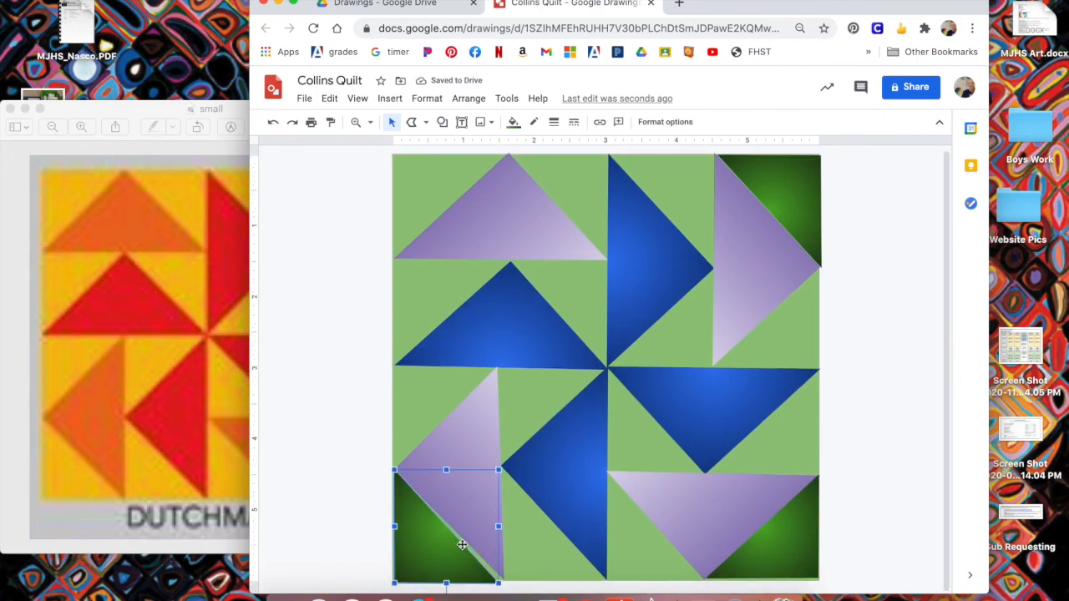
scroll(461, 543, up, 1)
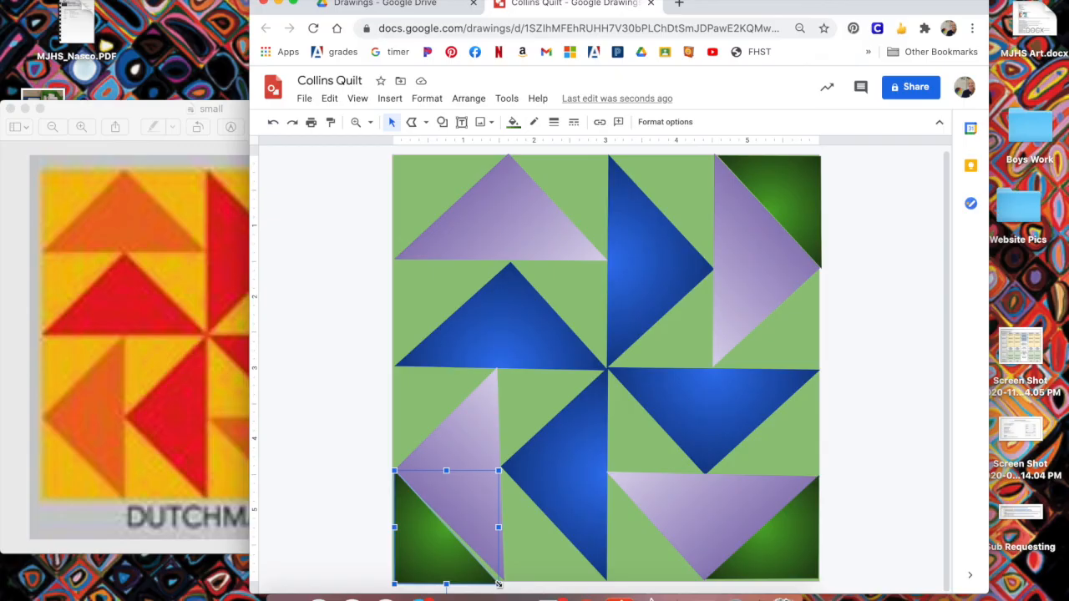
drag(498, 583, 504, 584)
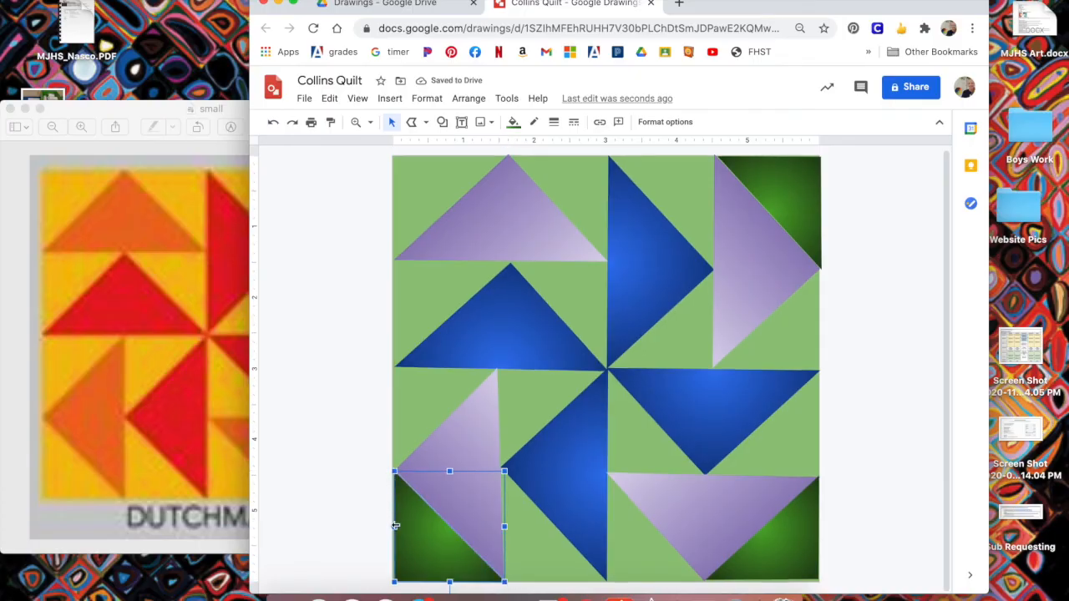
drag(394, 527, 395, 530)
Step: Stretch the lower-right green triangle slightly downward to meet the block's bottom edge
click(768, 549)
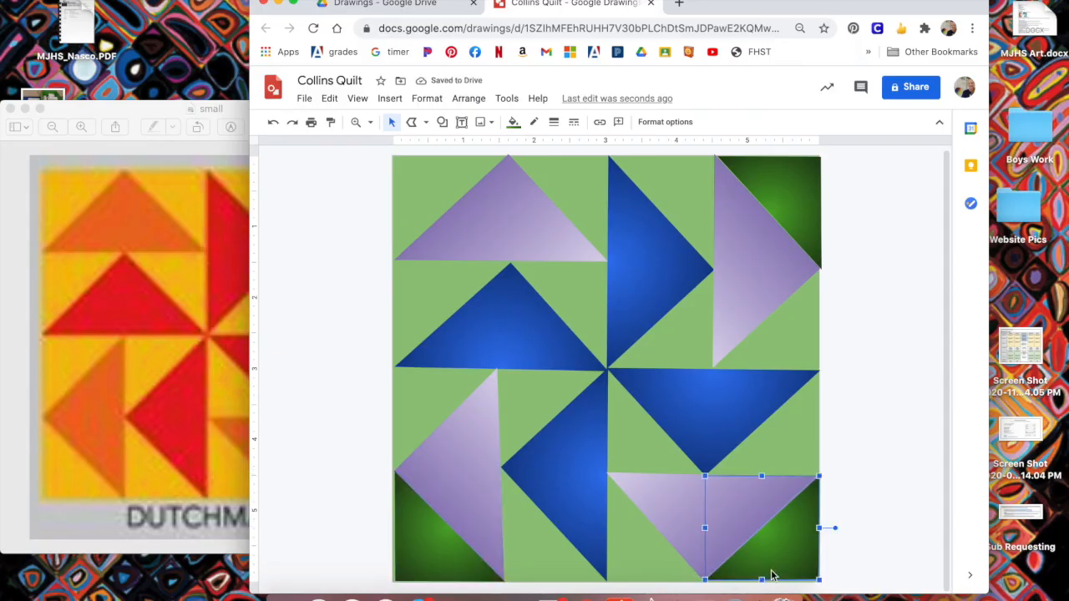
drag(761, 581, 760, 582)
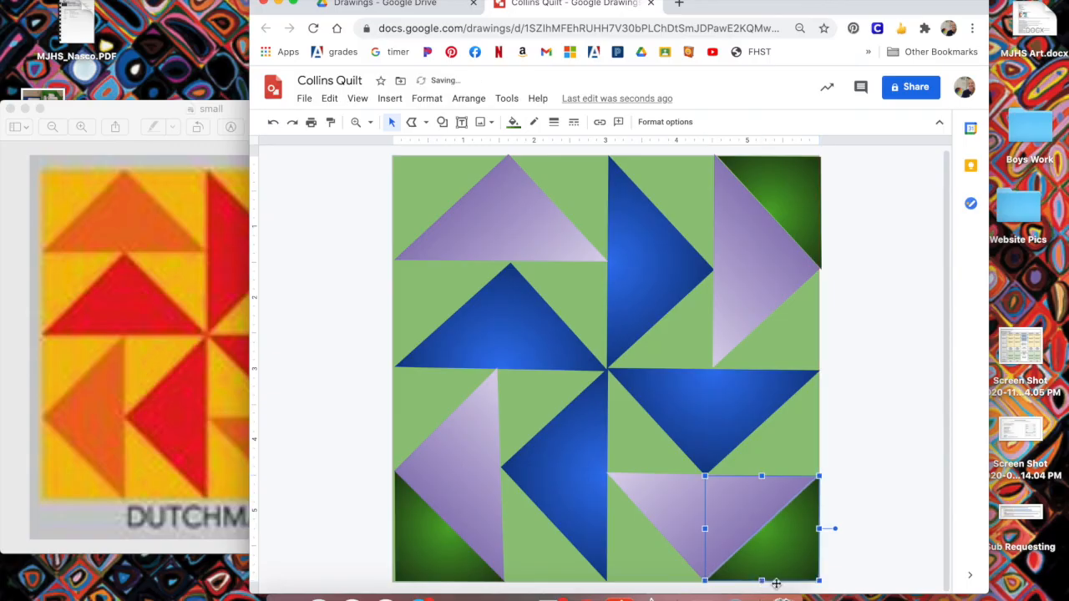
click(855, 537)
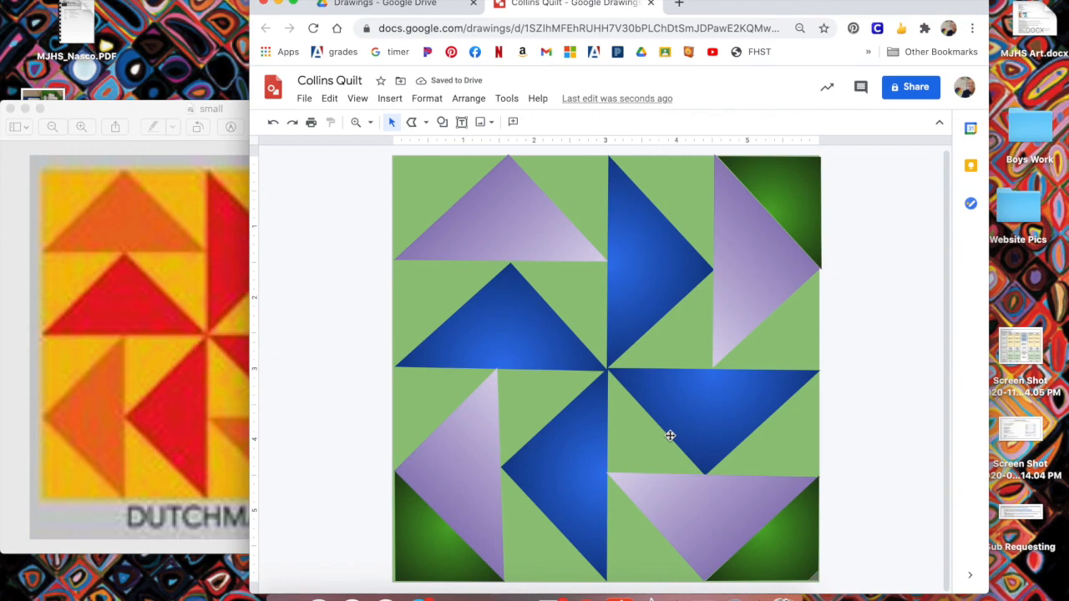
Step: Paste another dark green triangle, rotate it a quarter turn counterclockwise and fit it into the block's upper-left corner
right_click(582, 311)
click(615, 362)
drag(802, 250, 420, 195)
click(846, 430)
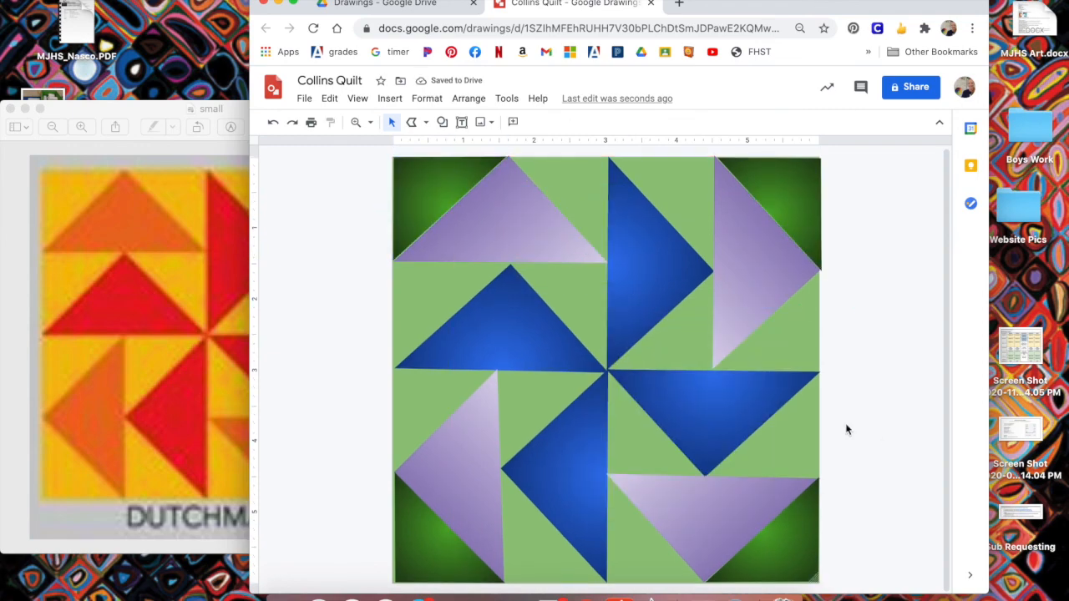